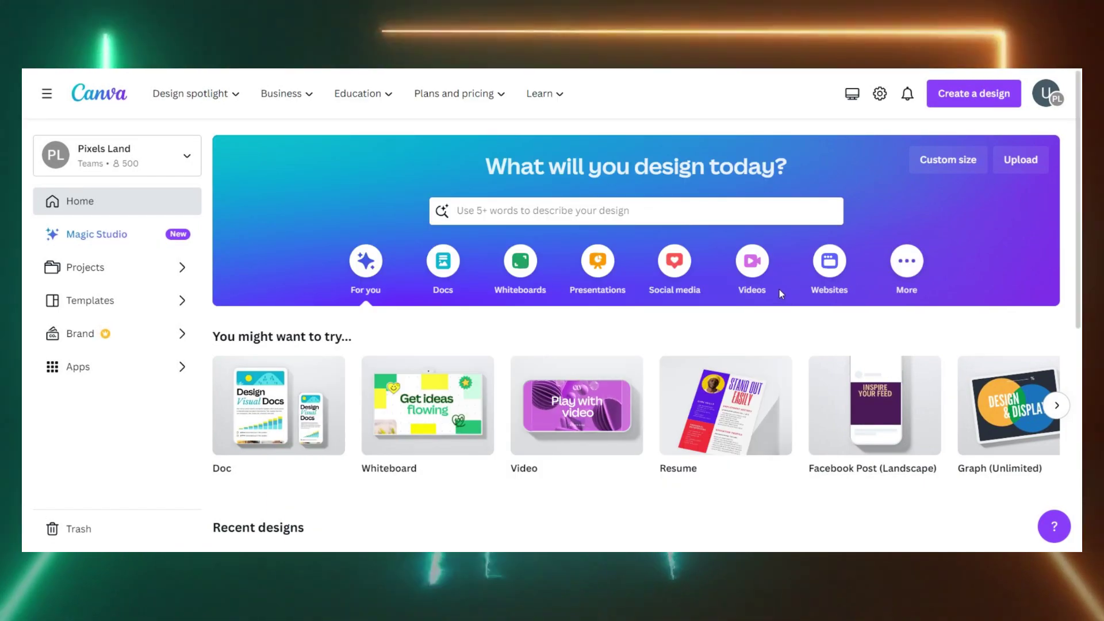
# Step: Create a new blank YouTube Video design
pyautogui.click(752, 270)
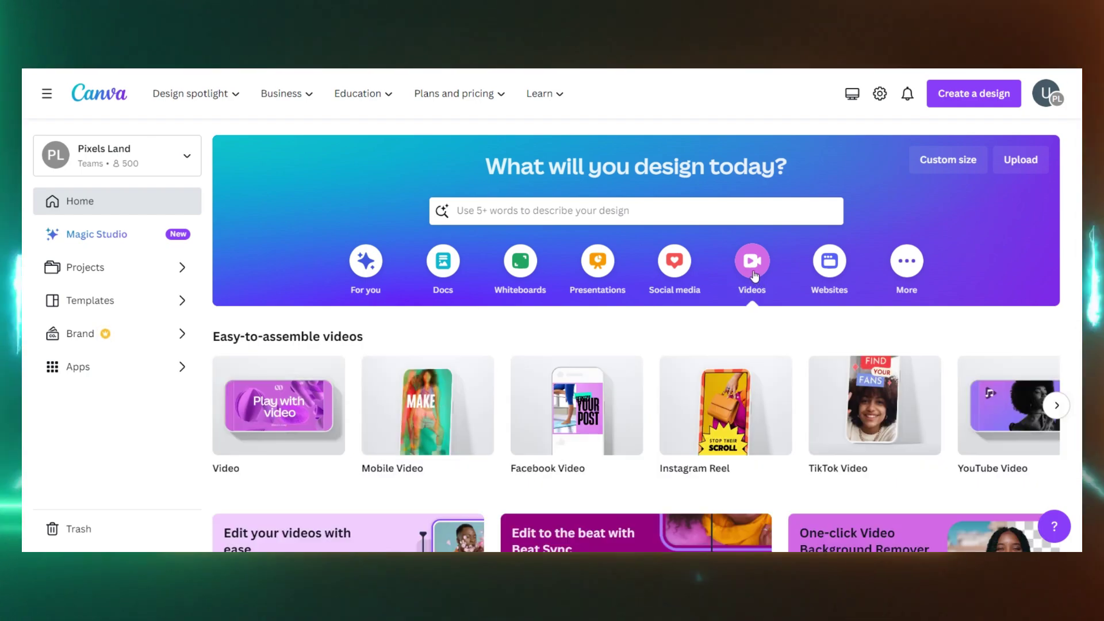
pyautogui.click(1006, 424)
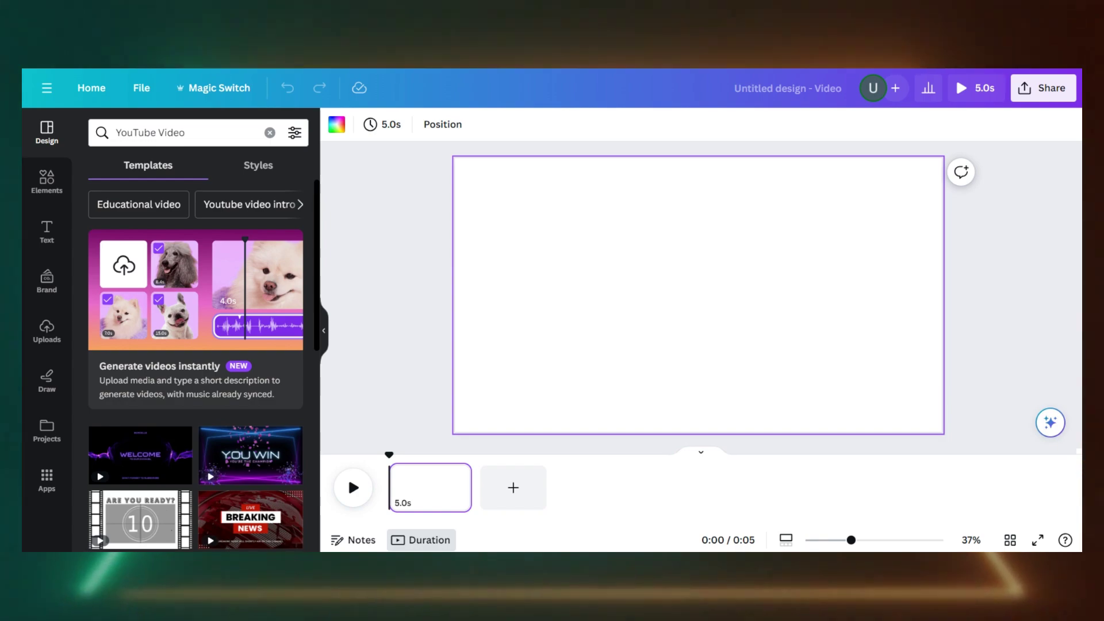
# Step: Search the elements for "spiral" and limit the results to videos
pyautogui.click(46, 183)
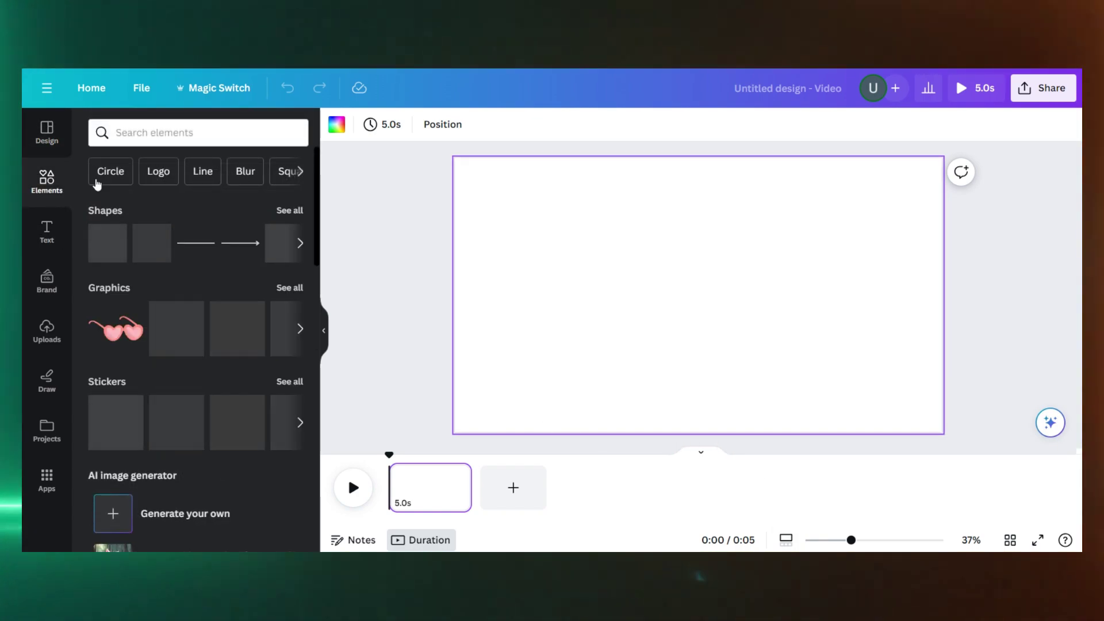
pyautogui.click(144, 133)
pyautogui.write('spiral')
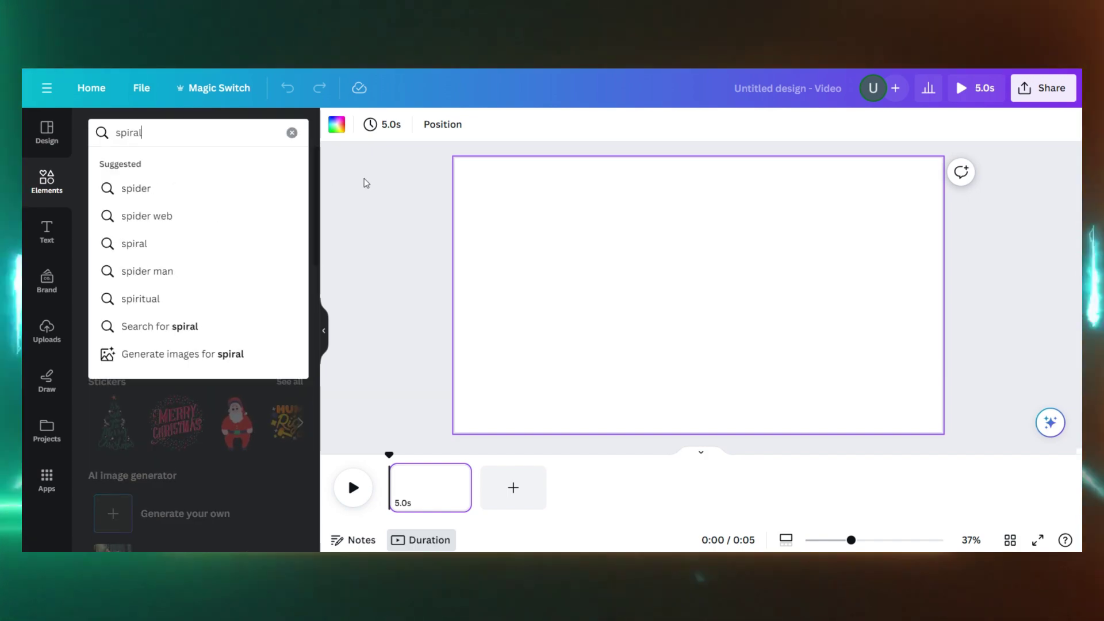
pyautogui.press('Return')
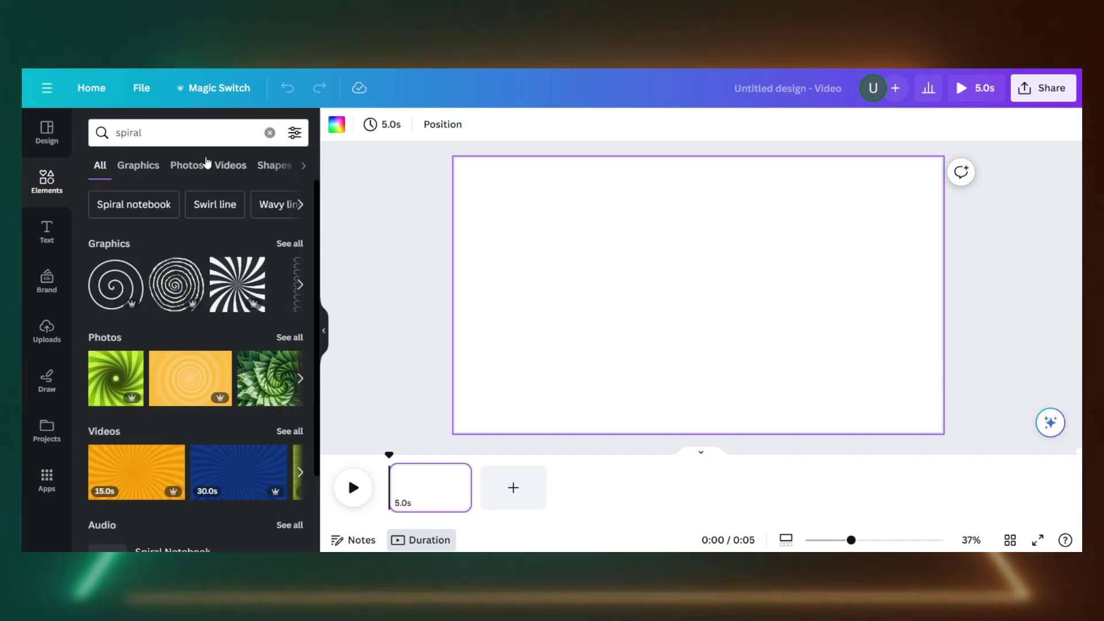
pyautogui.click(223, 166)
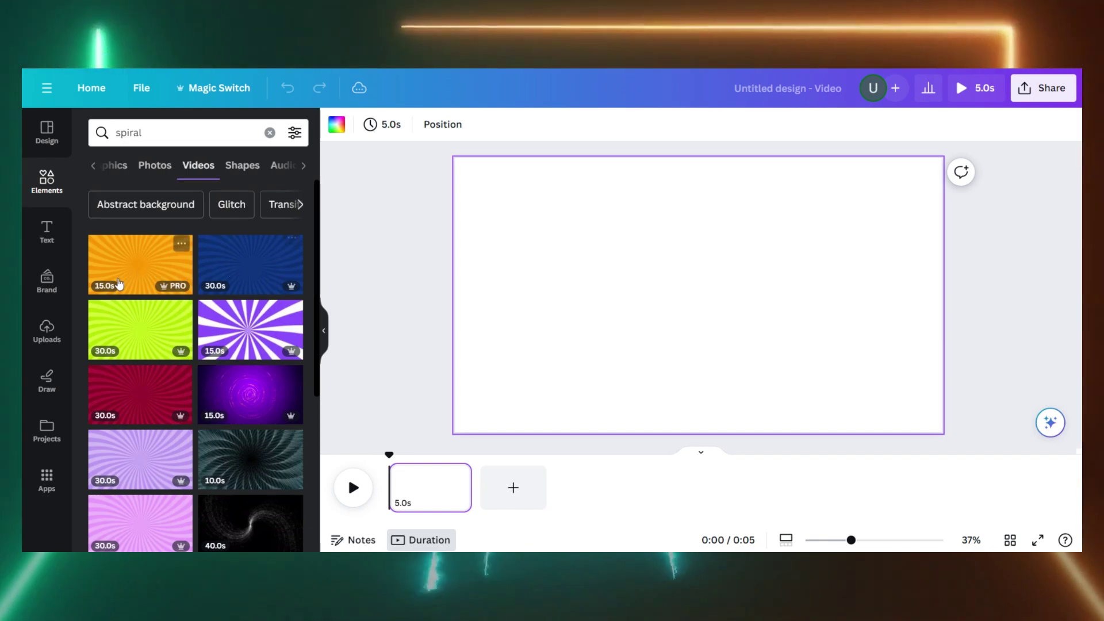
# Step: Add the 30-second blue spiral video to the page and set it as the background
pyautogui.scroll(-5, 172, 322)
pyautogui.scroll(2, 289, 349)
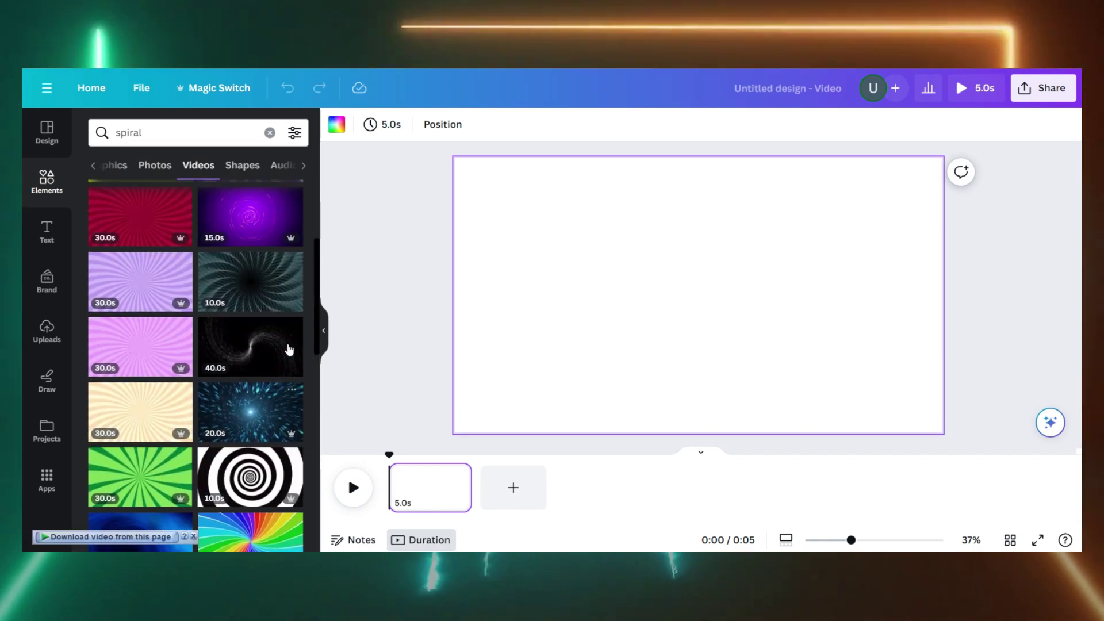
pyautogui.scroll(3, 289, 349)
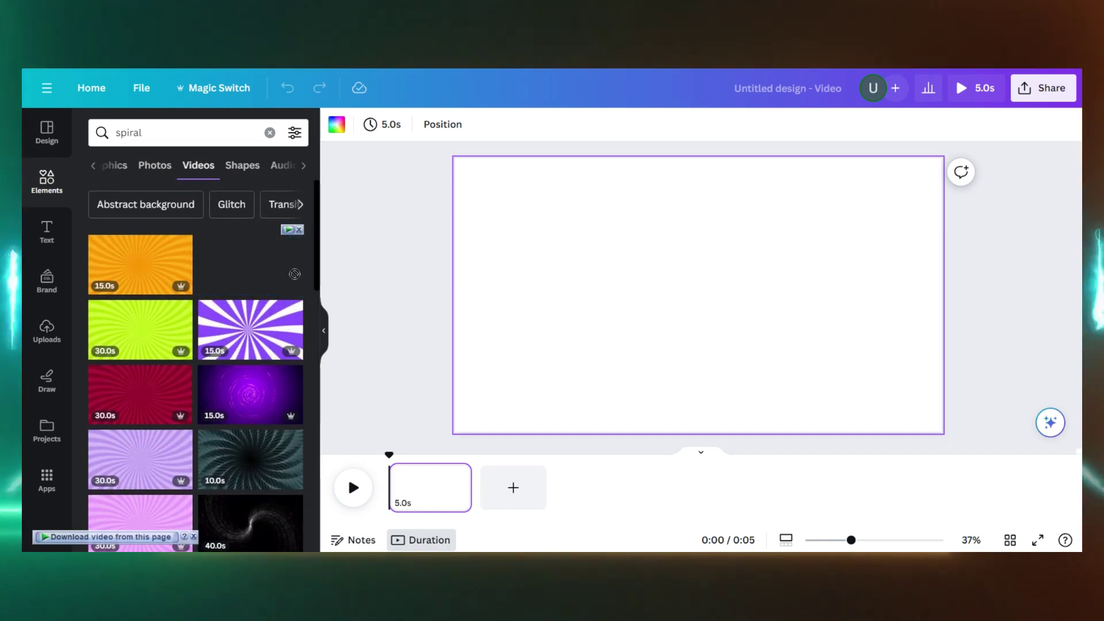
pyautogui.moveTo(294, 273); pyautogui.dragTo(594, 264)
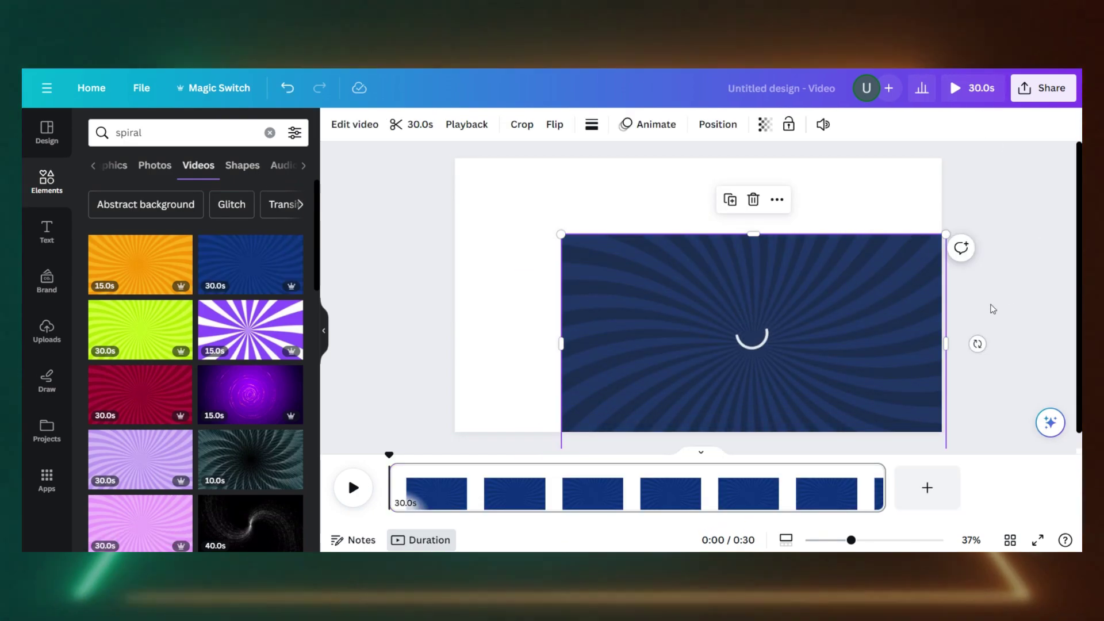
pyautogui.rightClick(686, 322)
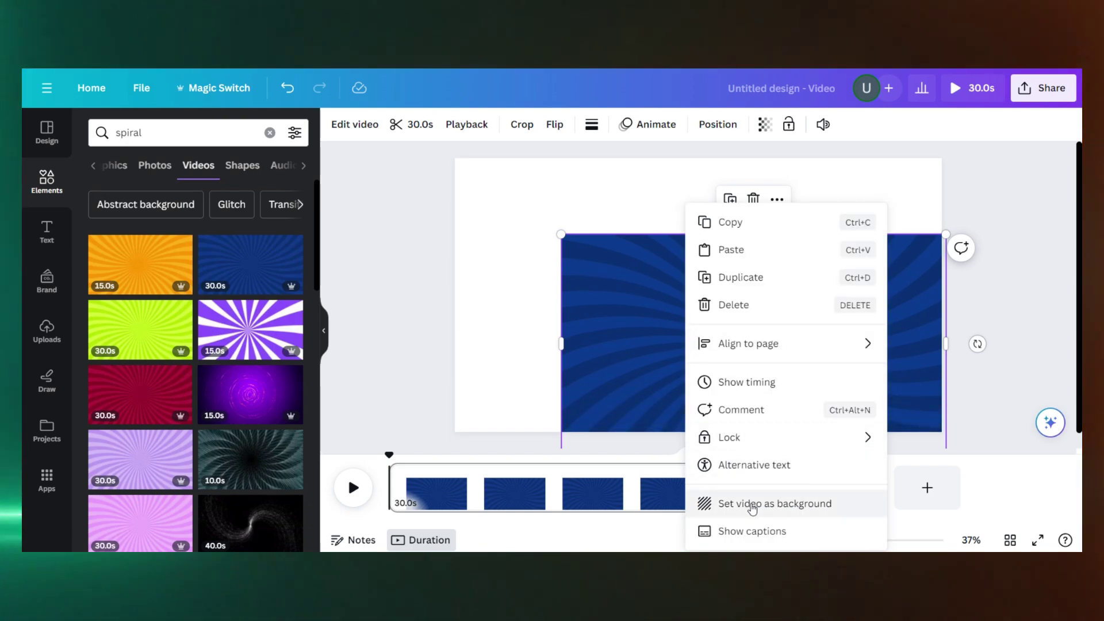
pyautogui.click(711, 504)
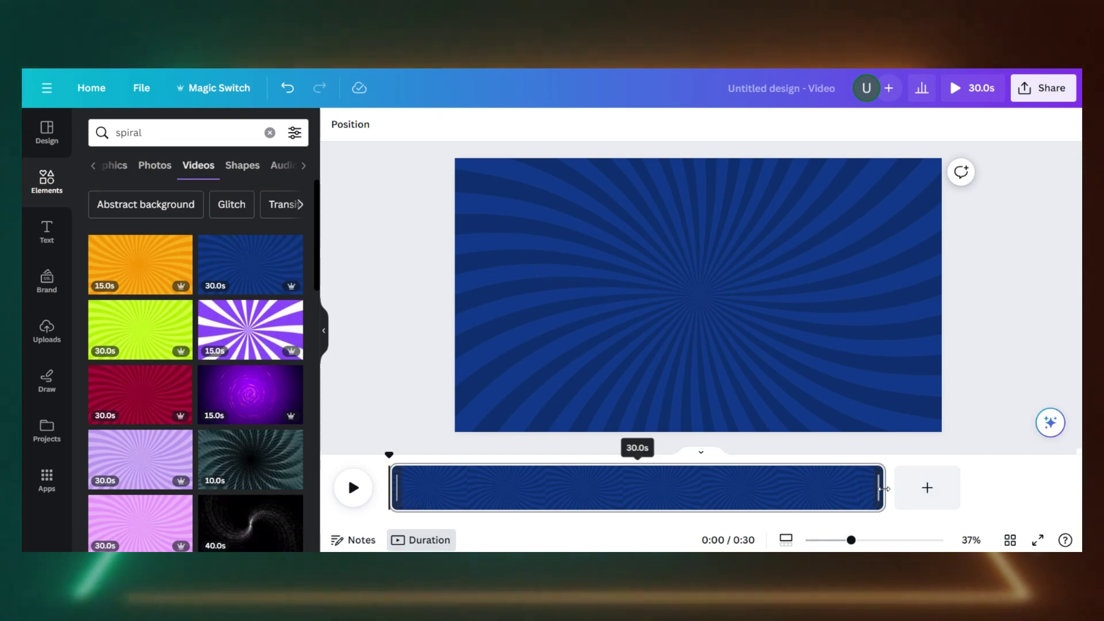
# Step: Trim the blue background clip to 10.0 seconds
pyautogui.moveTo(883, 488); pyautogui.dragTo(373, 455)
pyautogui.click(530, 458)
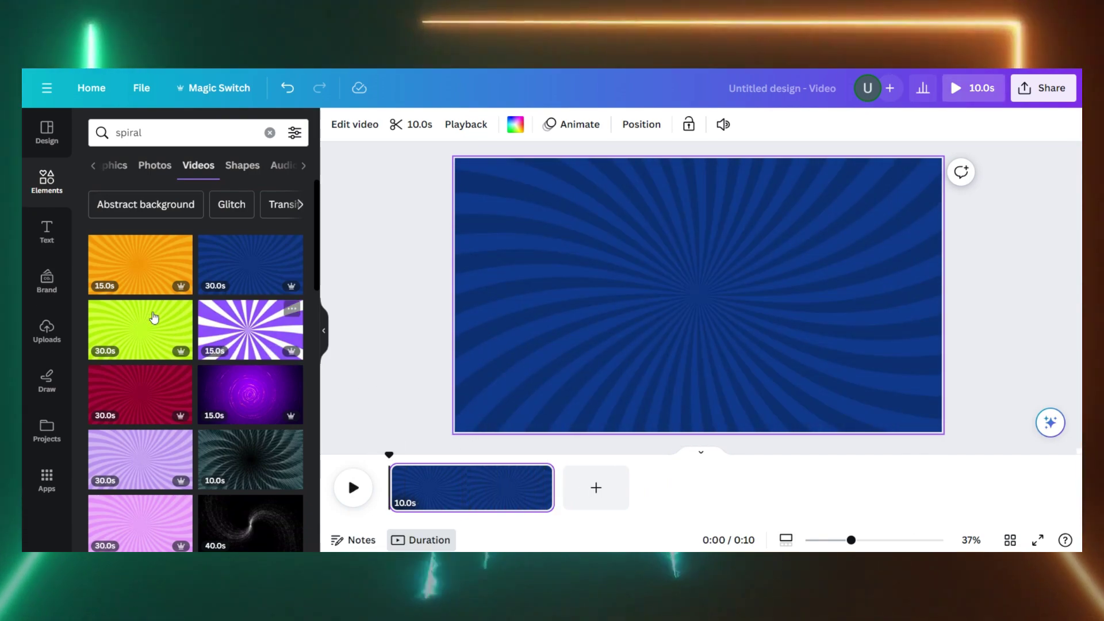
# Step: Add a text box, move it near the page's upper edge and enlarge it to font size 83.5
pyautogui.click(49, 233)
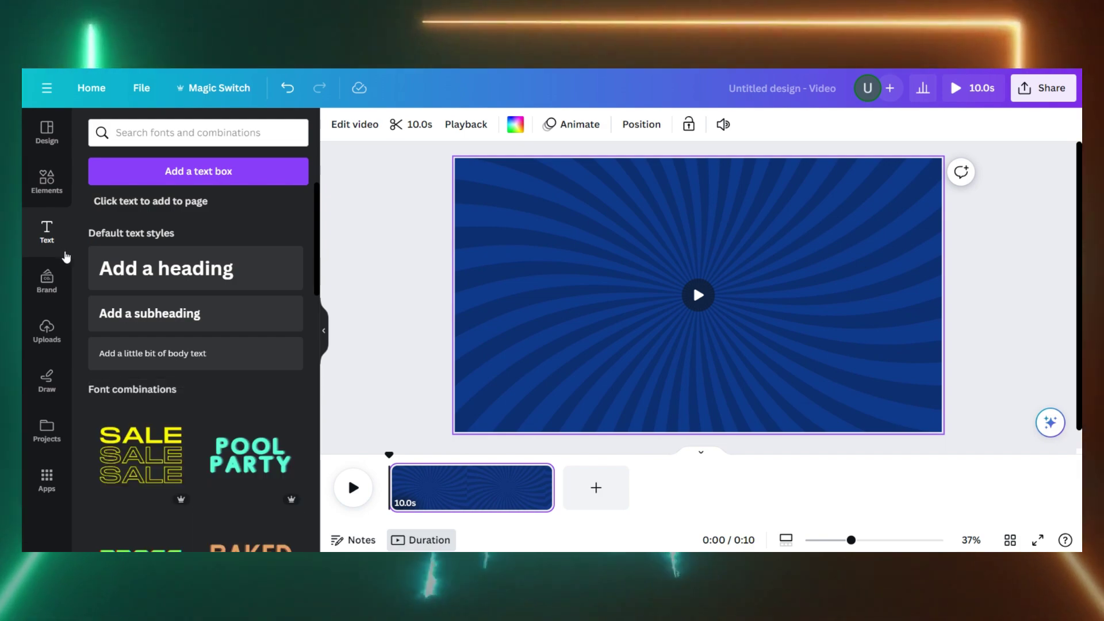
pyautogui.click(241, 179)
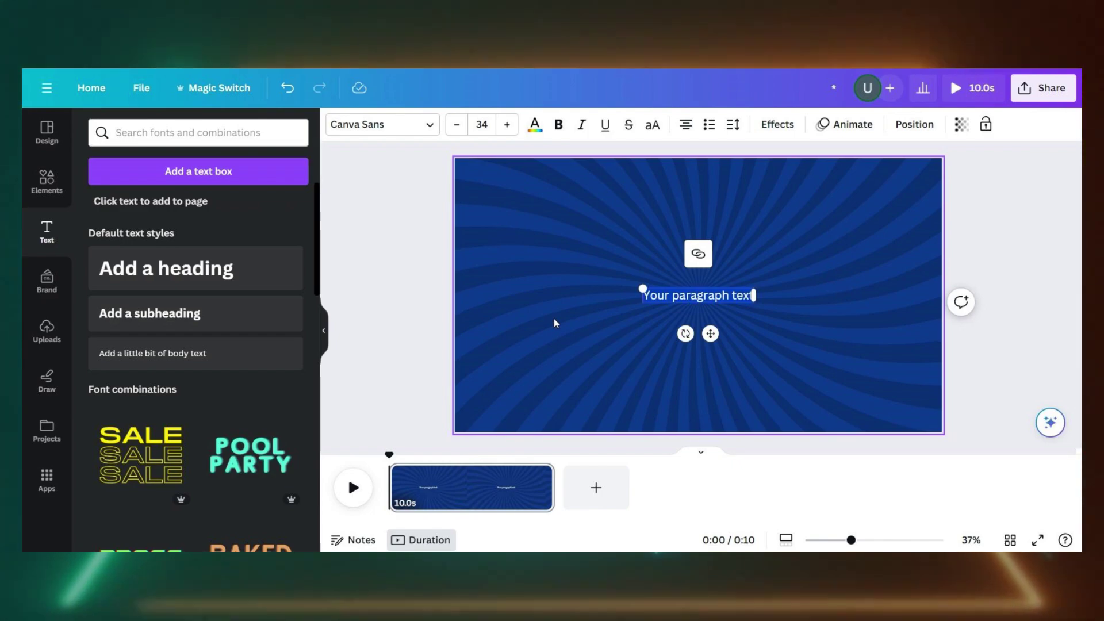
pyautogui.moveTo(642, 288); pyautogui.dragTo(537, 274)
pyautogui.moveTo(668, 327); pyautogui.dragTo(707, 234)
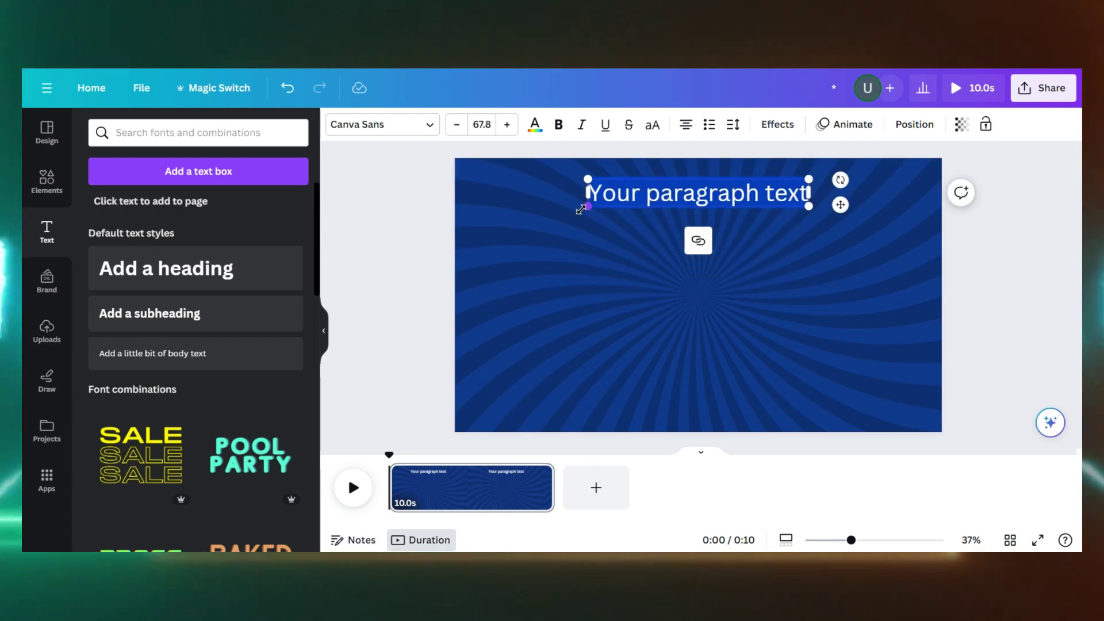
pyautogui.moveTo(581, 209); pyautogui.dragTo(537, 243)
# Step: Copy "Guess the cartoon by emojis" from the ChatGPT prompt into the Canva text box and enlarge it to size 87.2
pyautogui.click(415, 178)
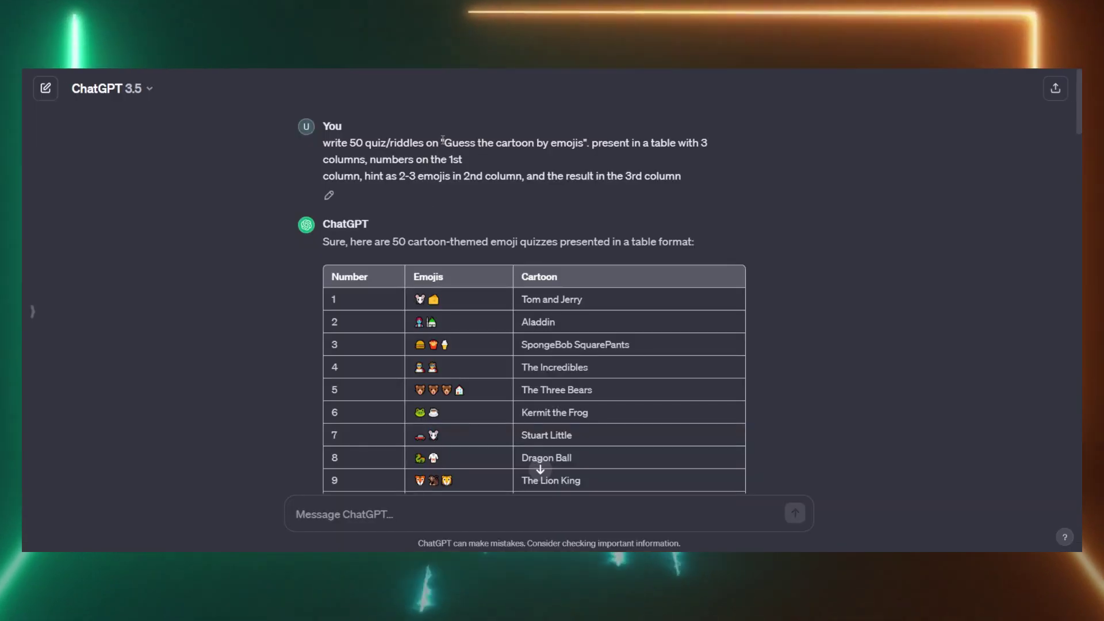
pyautogui.moveTo(483, 139); pyautogui.dragTo(586, 142)
pyautogui.hotkey('ctrl', 'c')
pyautogui.rightClick(565, 142)
pyautogui.click(604, 153)
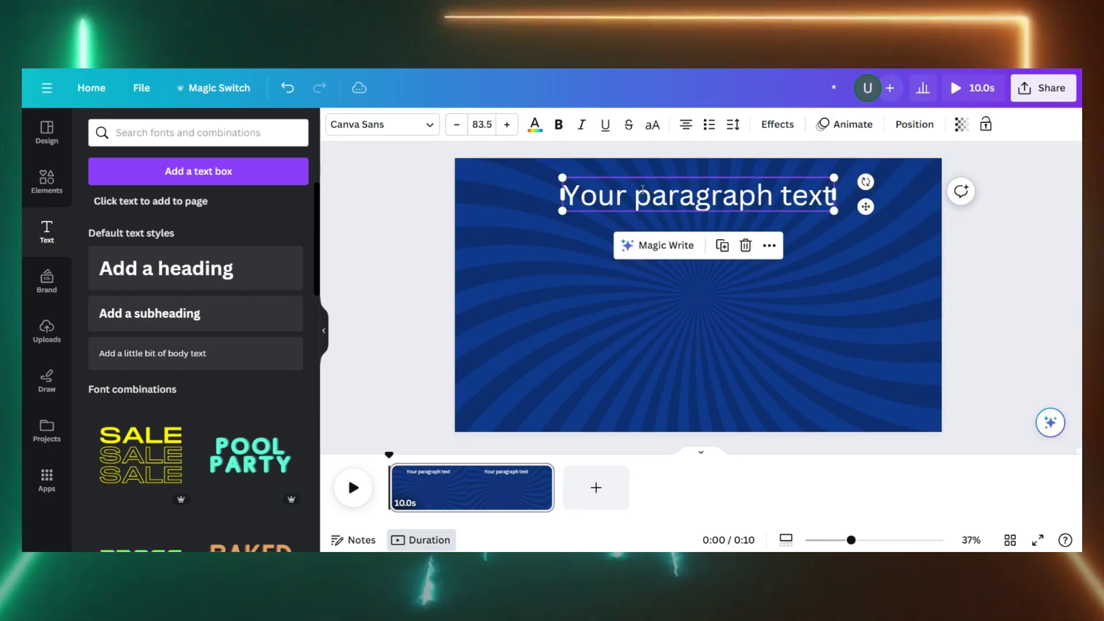
pyautogui.hotkey('ctrl', 'v')
pyautogui.moveTo(880, 213); pyautogui.dragTo(900, 211)
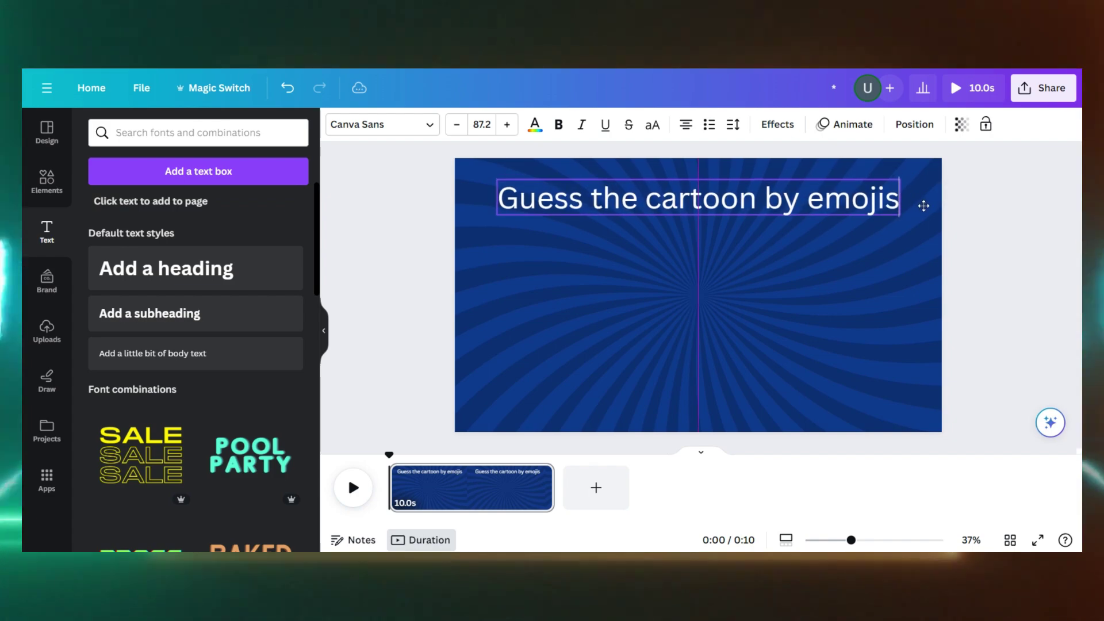
# Step: Change the title's font to Anton and enlarge it to size 92.4
pyautogui.hotkey('ctrl', 'a')
pyautogui.click(382, 124)
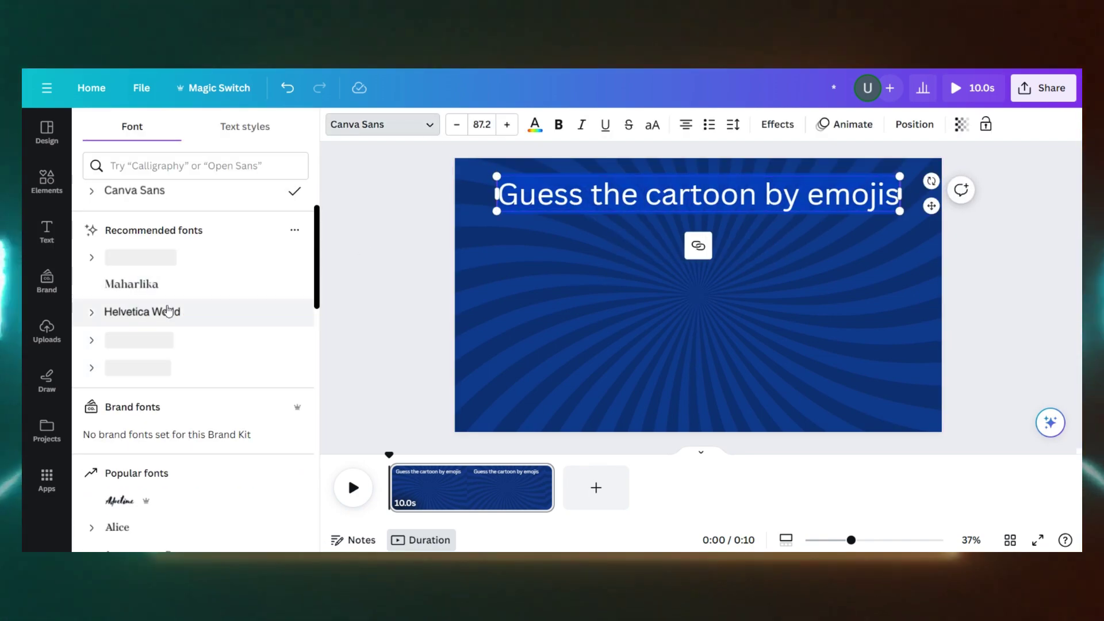
pyautogui.scroll(-10, 125, 268)
pyautogui.click(125, 267)
pyautogui.moveTo(900, 211); pyautogui.dragTo(914, 204)
# Step: Apply the Background effect in black to the title and colour its text yellow
pyautogui.click(777, 124)
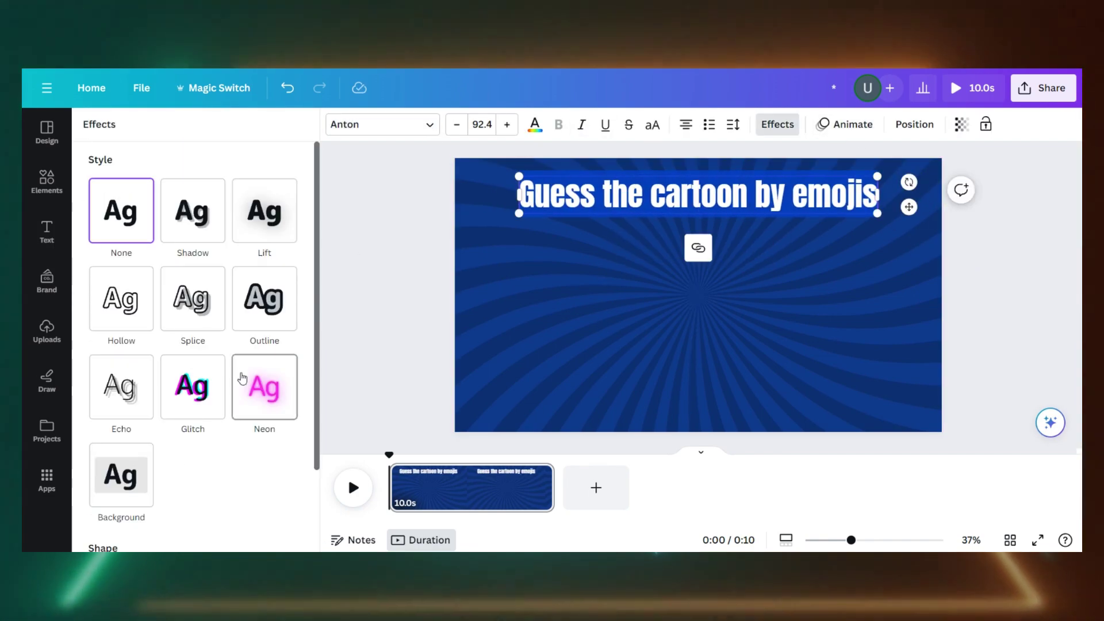
pyautogui.click(615, 201)
pyautogui.click(778, 125)
pyautogui.click(118, 370)
pyautogui.click(534, 124)
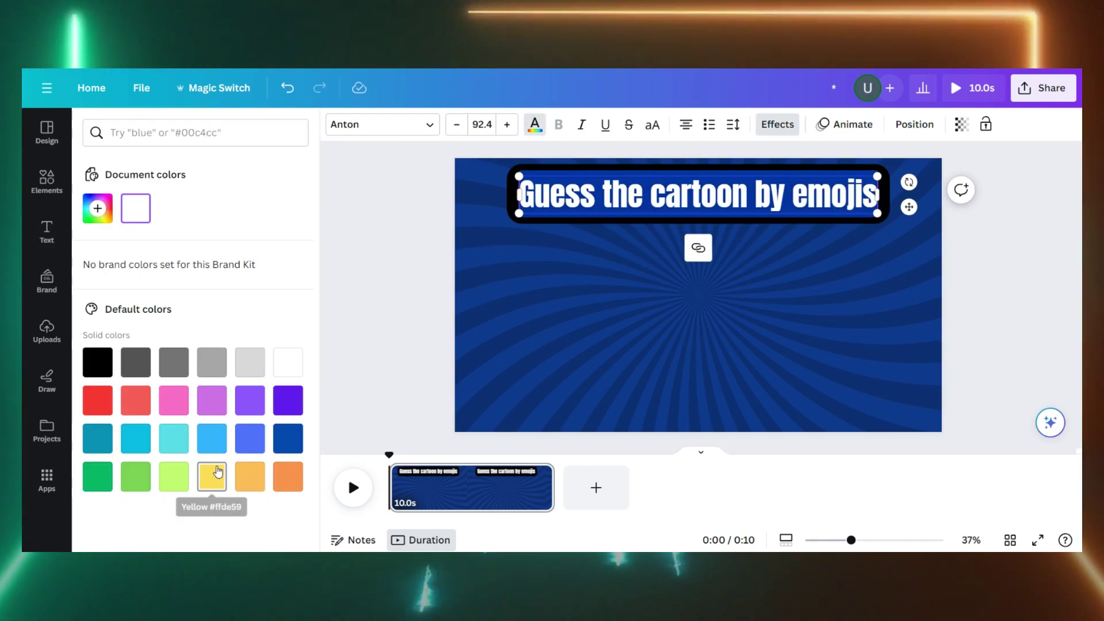
pyautogui.click(212, 476)
# Step: Move the title slightly down, keeping it horizontally centred on the page
pyautogui.click(357, 170)
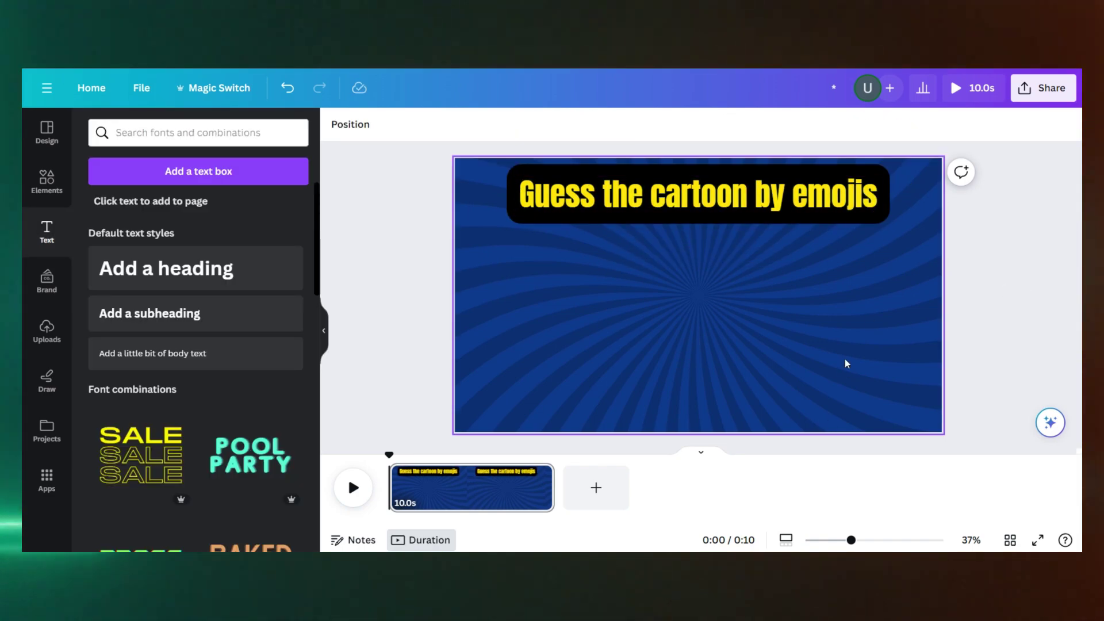
pyautogui.moveTo(698, 196); pyautogui.dragTo(698, 205)
pyautogui.click(1040, 243)
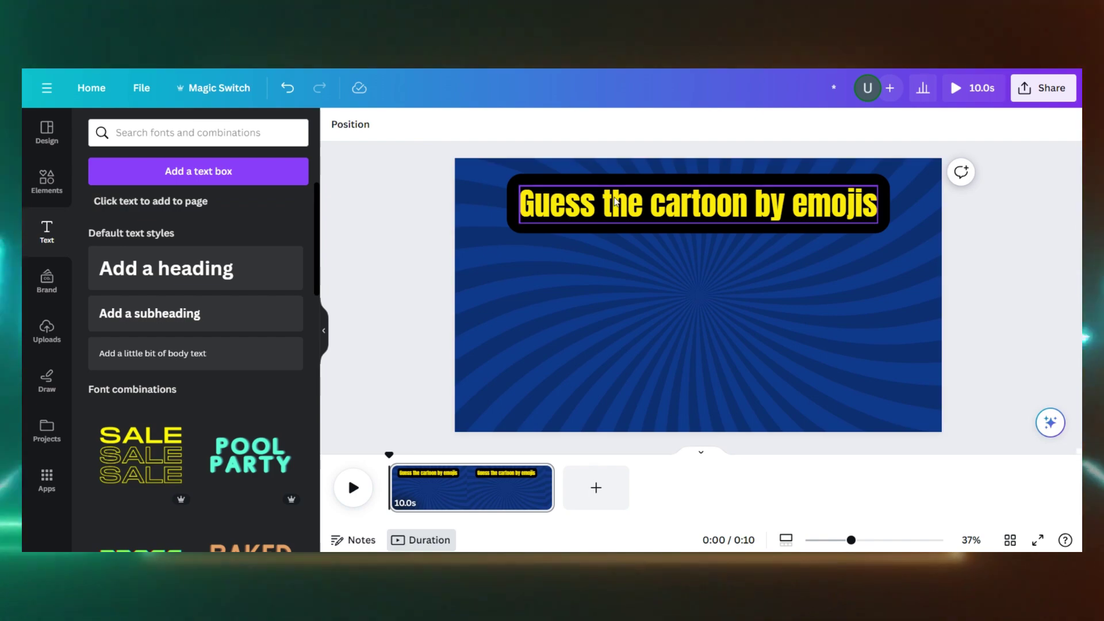
# Step: Show the title's timing and shorten it to about two thirds of the 10-second clip
pyautogui.click(616, 204)
pyautogui.rightClick(616, 204)
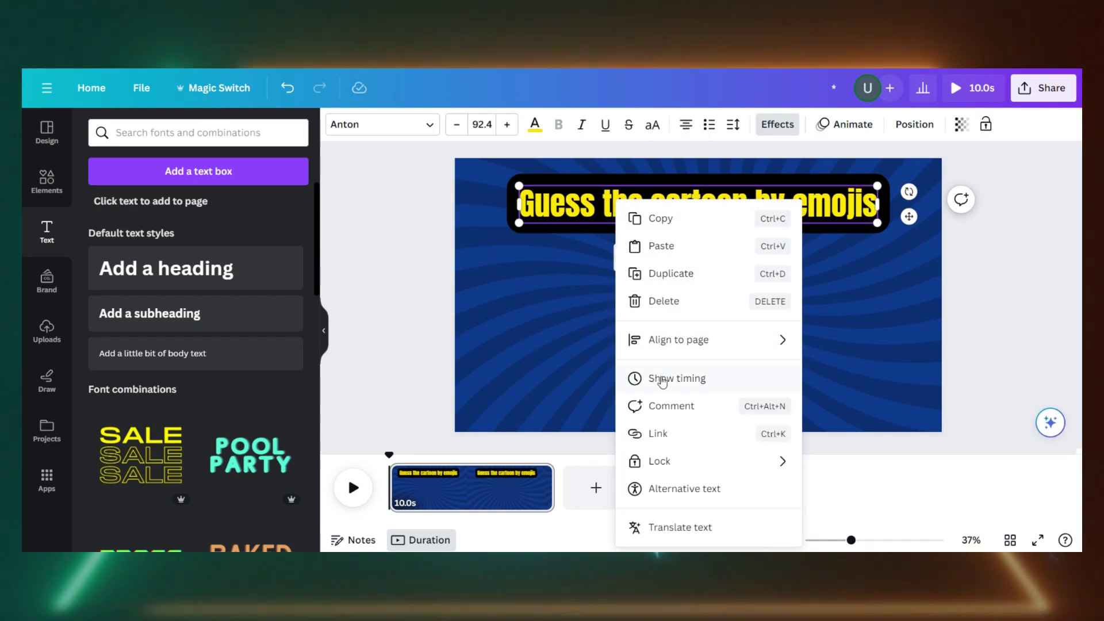
pyautogui.click(660, 377)
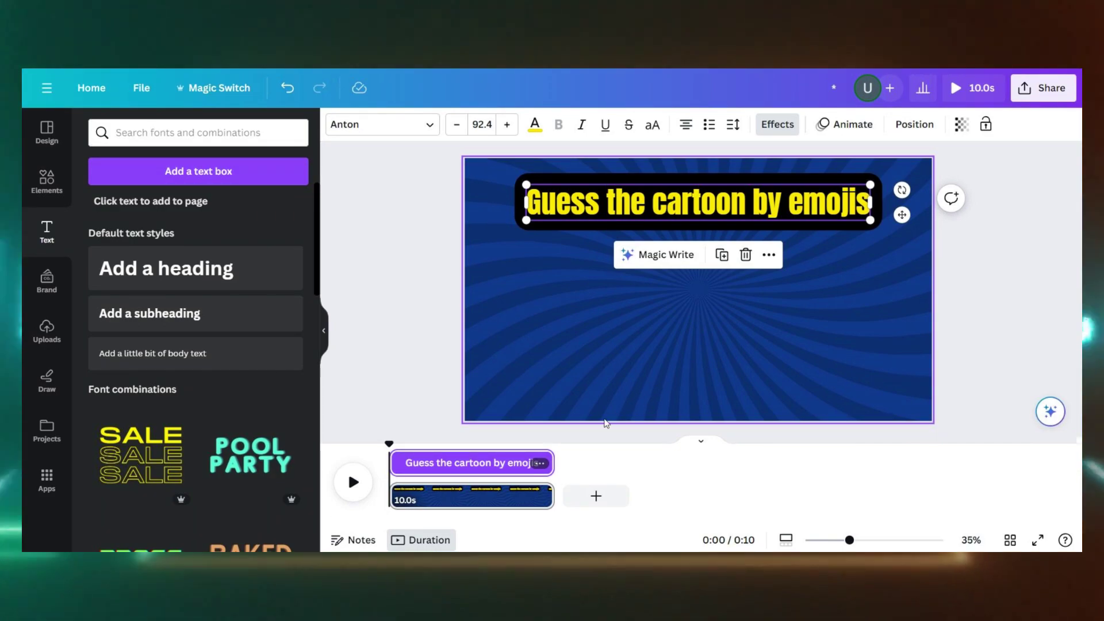
pyautogui.moveTo(550, 462); pyautogui.dragTo(493, 465)
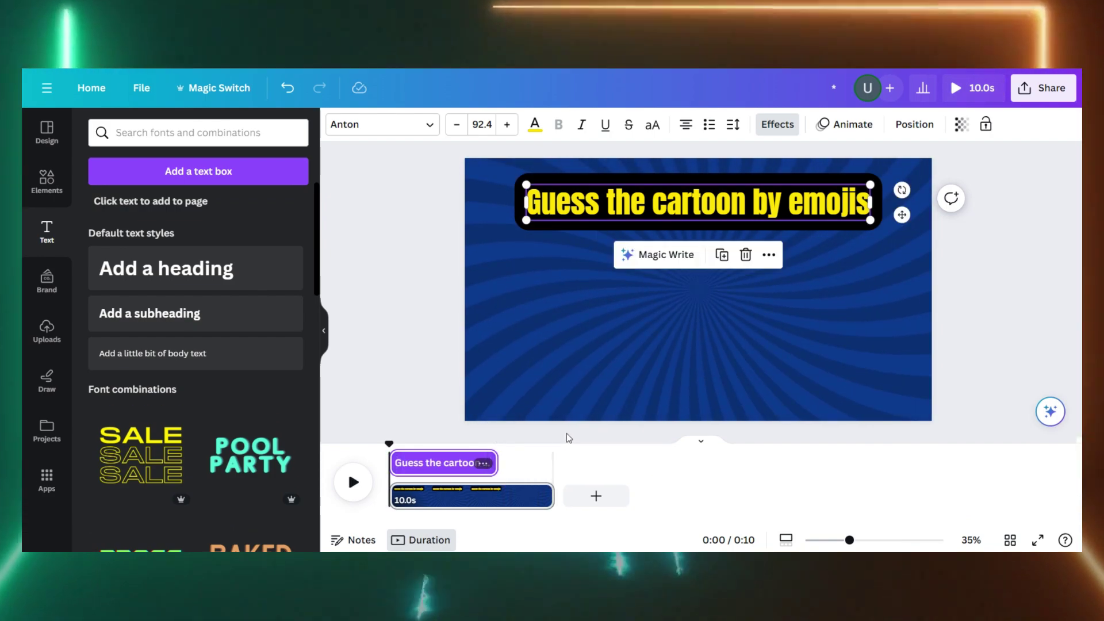
pyautogui.click(567, 437)
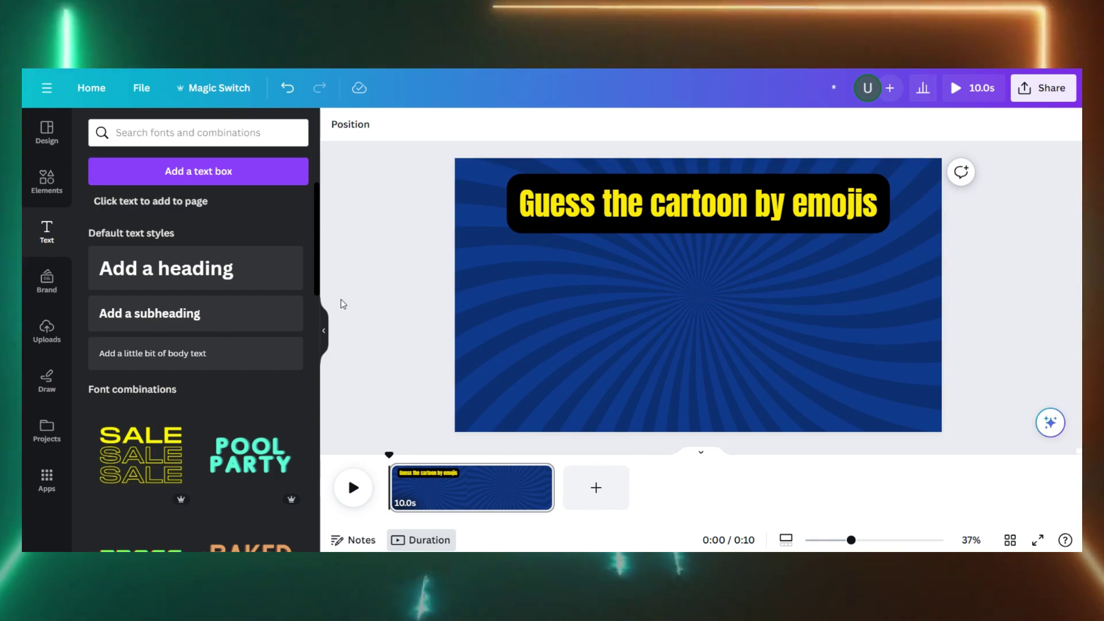
# Step: Add a text box and fill it with the mouse + cheese emojis from row 1 of ChatGPT's revised table
pyautogui.click(244, 182)
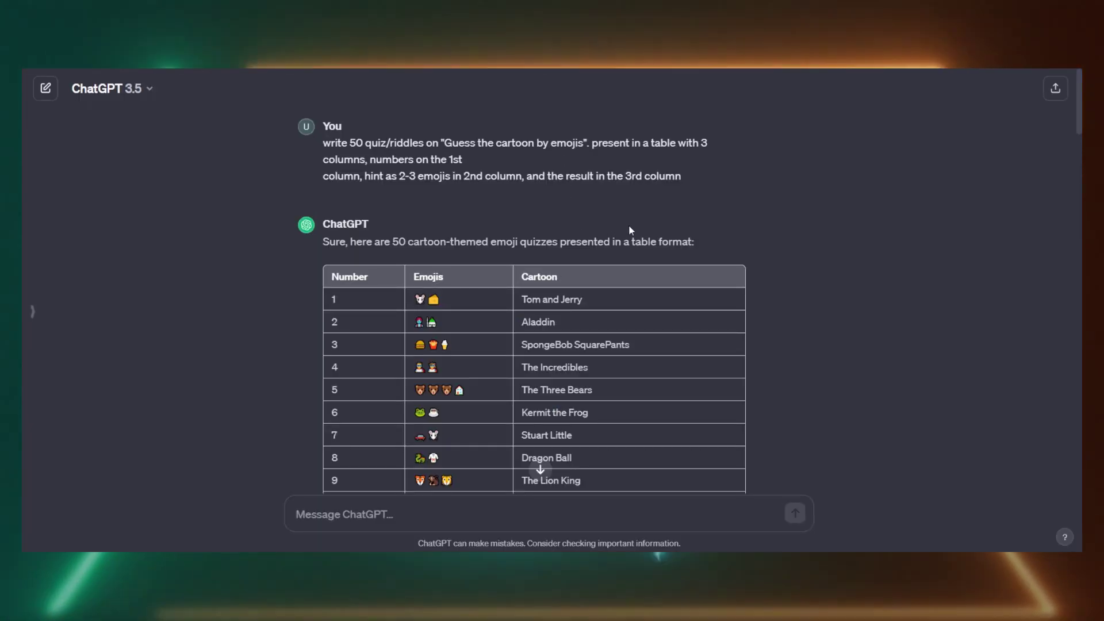
pyautogui.scroll(-8, 629, 225)
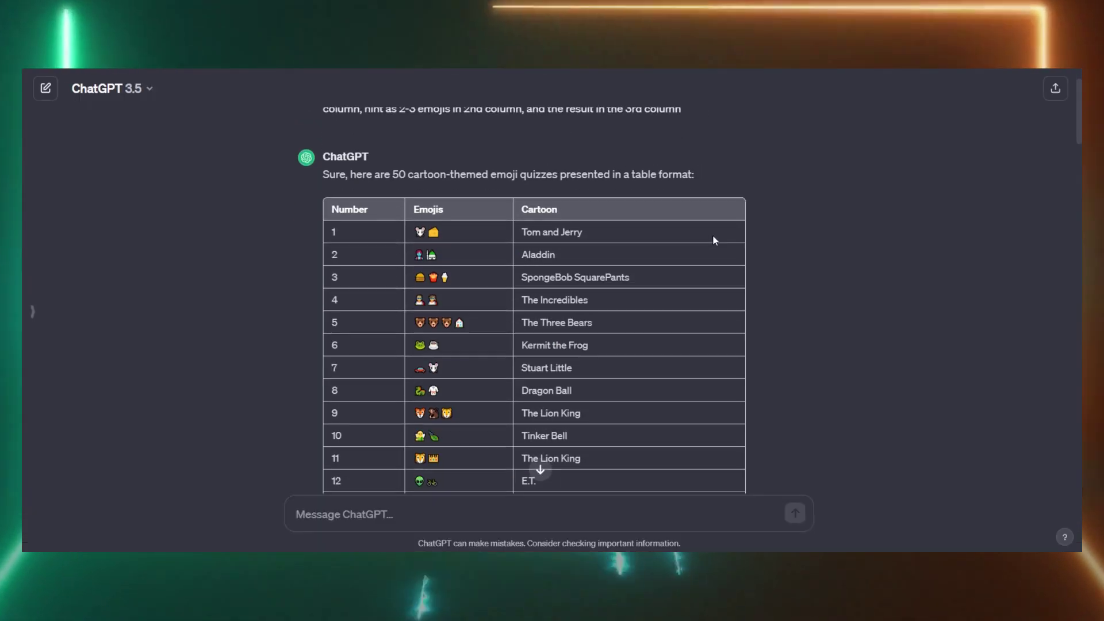
pyautogui.scroll(-15, 715, 242)
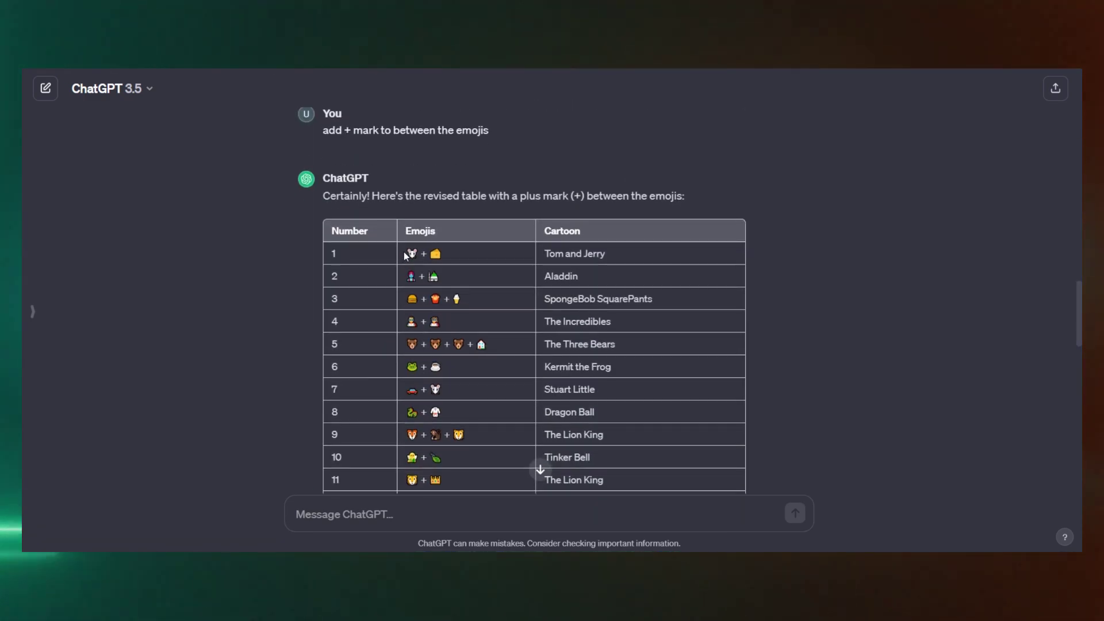
pyautogui.moveTo(424, 252); pyautogui.dragTo(443, 253)
pyautogui.rightClick(456, 258)
pyautogui.click(463, 263)
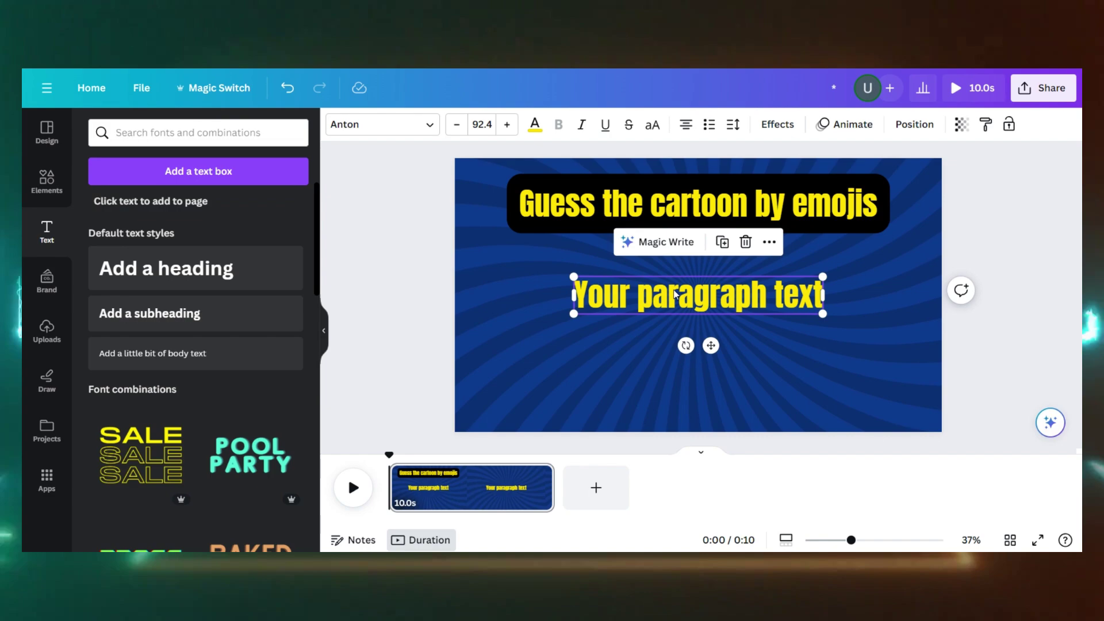
pyautogui.tripleClick(677, 297)
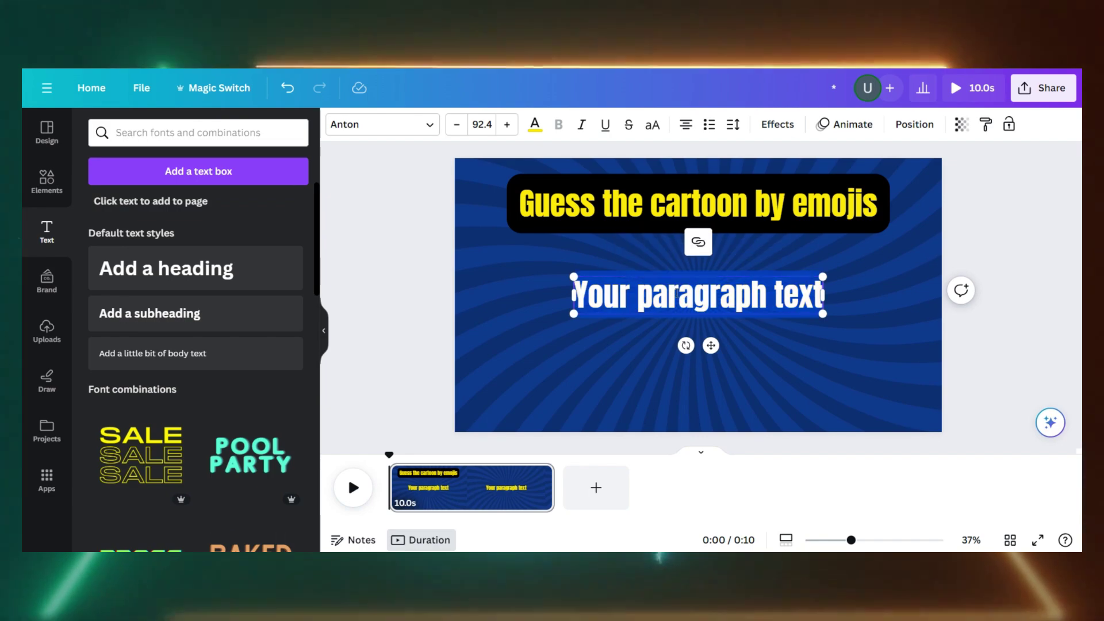
pyautogui.rightClick(677, 297)
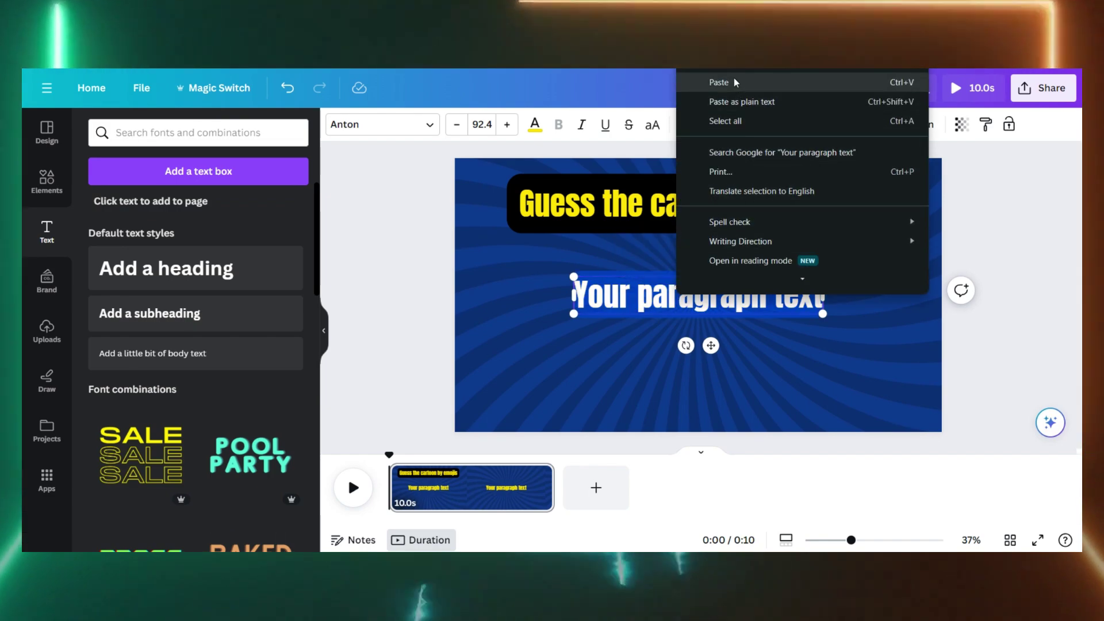
pyautogui.click(734, 78)
# Step: Enlarge the emoji clue to size 154, centring it below the title with its plus sign in white
pyautogui.moveTo(755, 313); pyautogui.dragTo(828, 345)
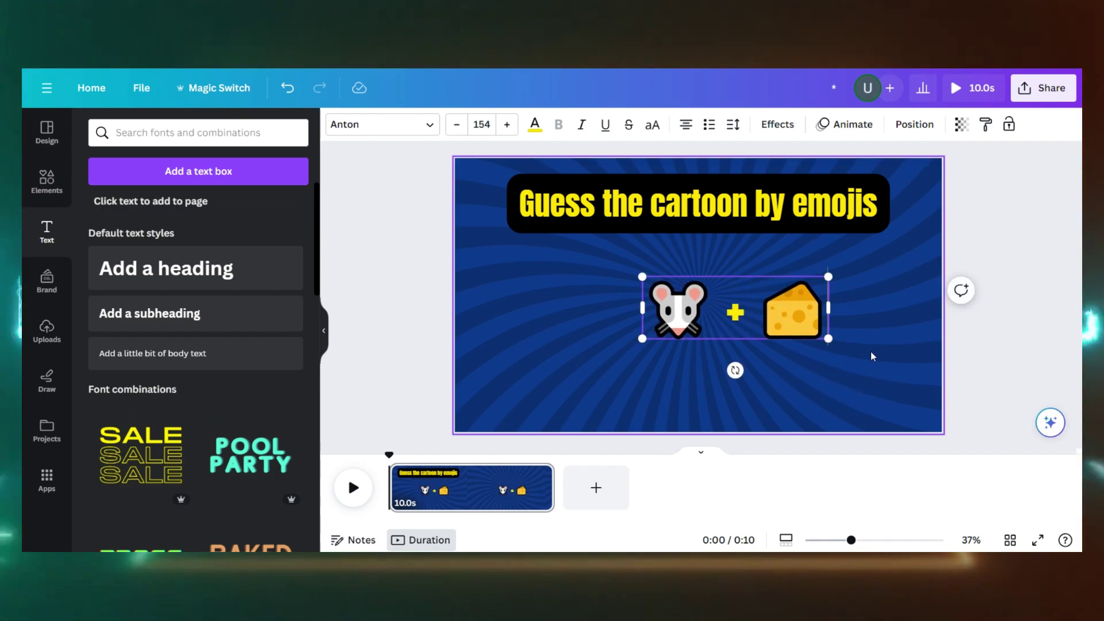
pyautogui.moveTo(789, 308); pyautogui.dragTo(752, 309)
pyautogui.click(973, 315)
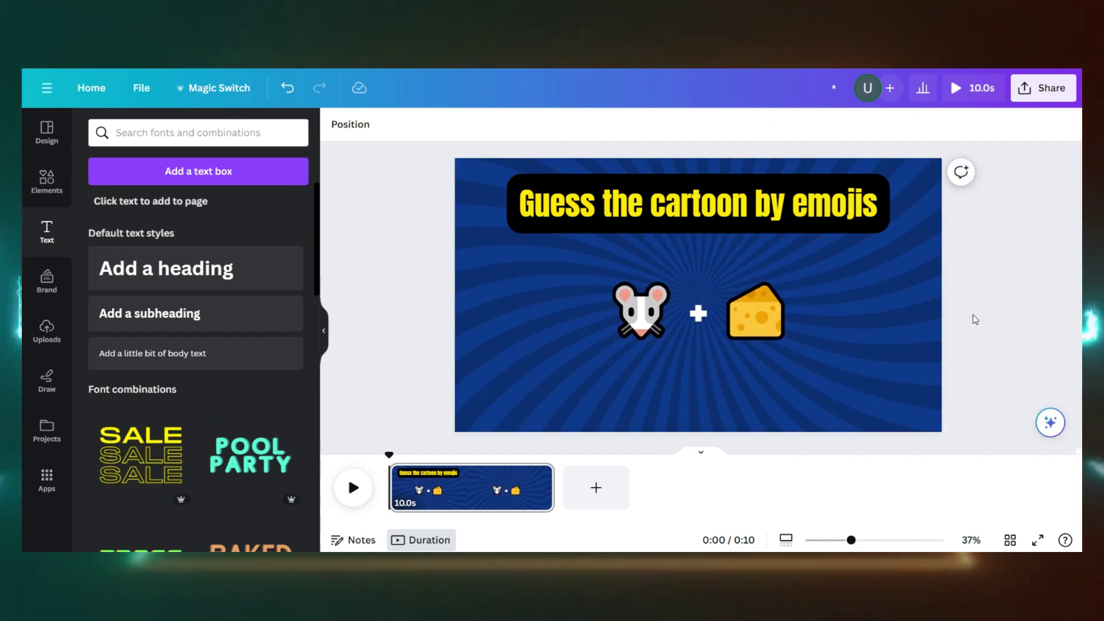
# Step: Duplicate the title, replace the copy's text with "Tom and Jerry" from row 1 of ChatGPT's table, and align it over the title
pyautogui.click(752, 213)
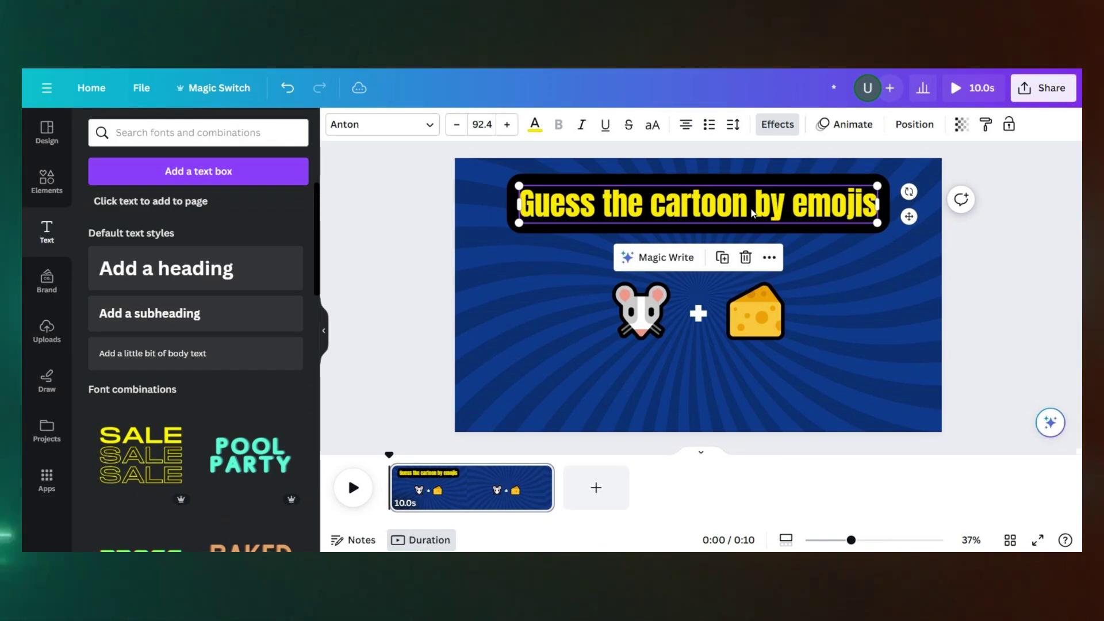
pyautogui.click(723, 258)
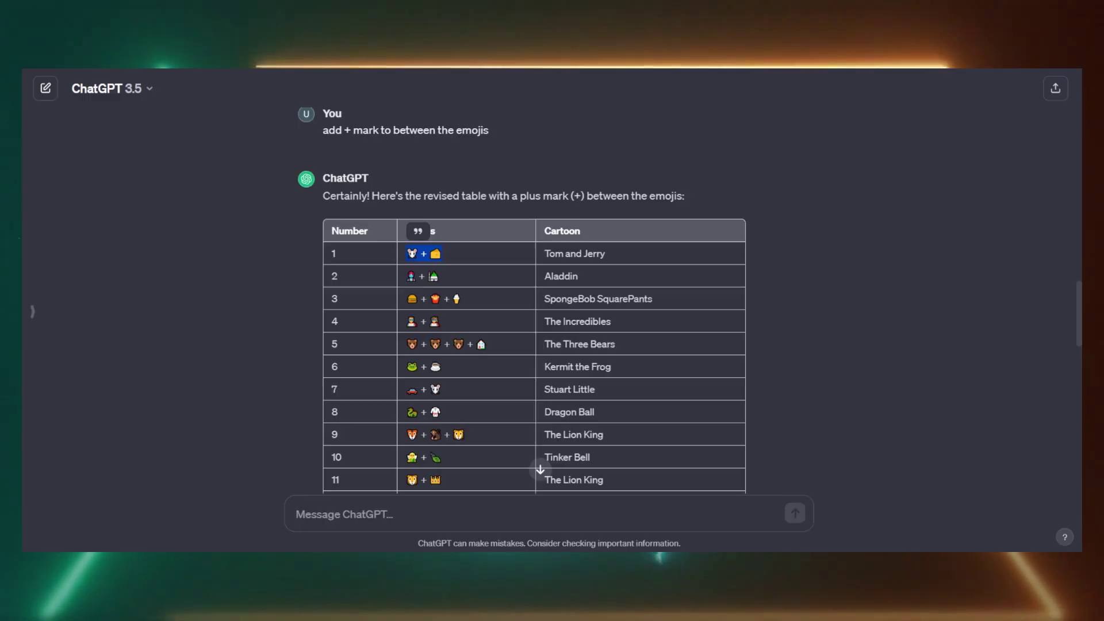
pyautogui.rightClick(590, 257)
pyautogui.click(615, 268)
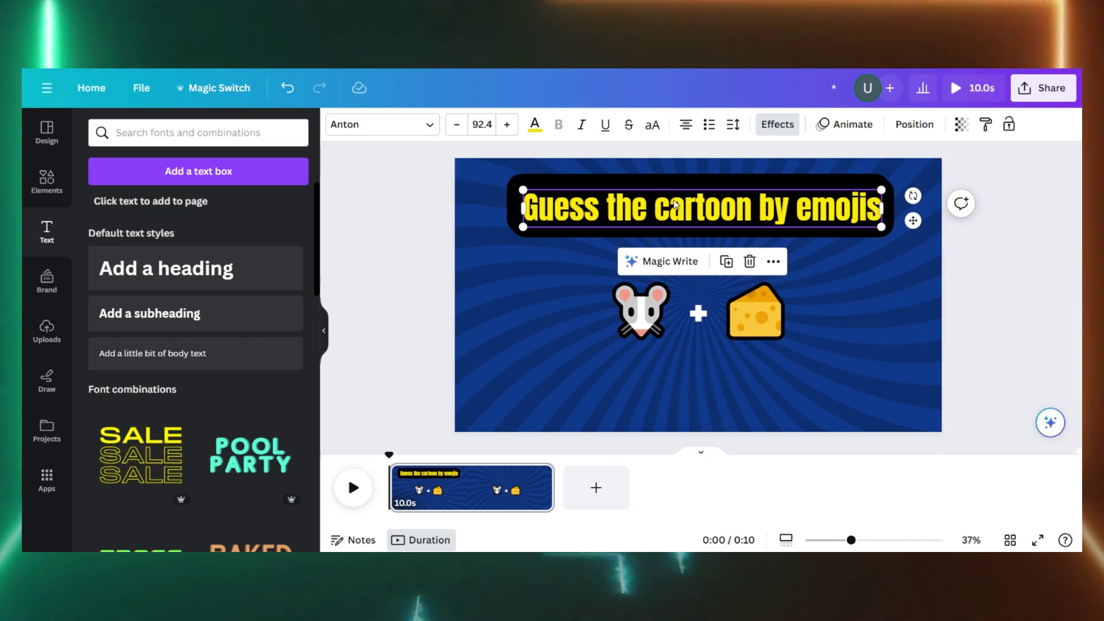
pyautogui.doubleClick(676, 205)
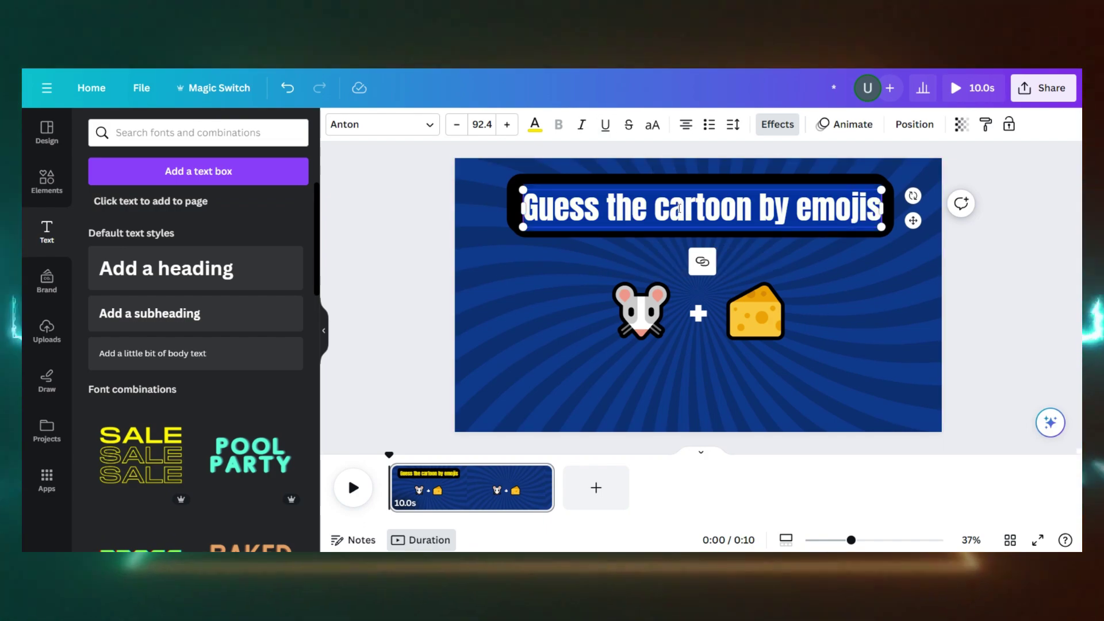
pyautogui.rightClick(679, 208)
pyautogui.click(723, 291)
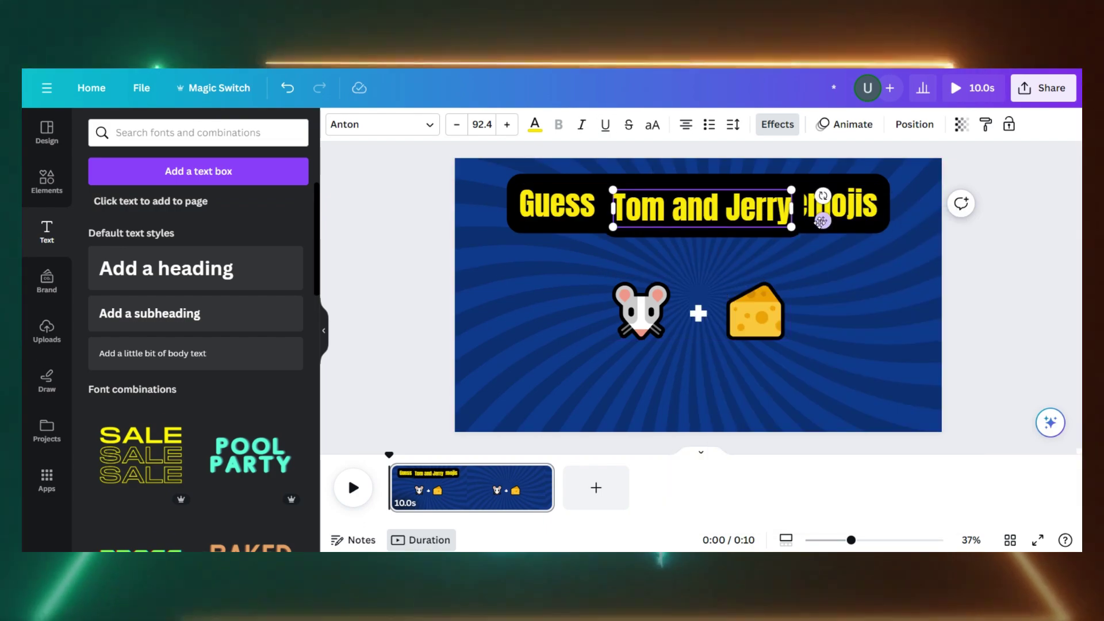
pyautogui.moveTo(821, 222); pyautogui.dragTo(821, 217)
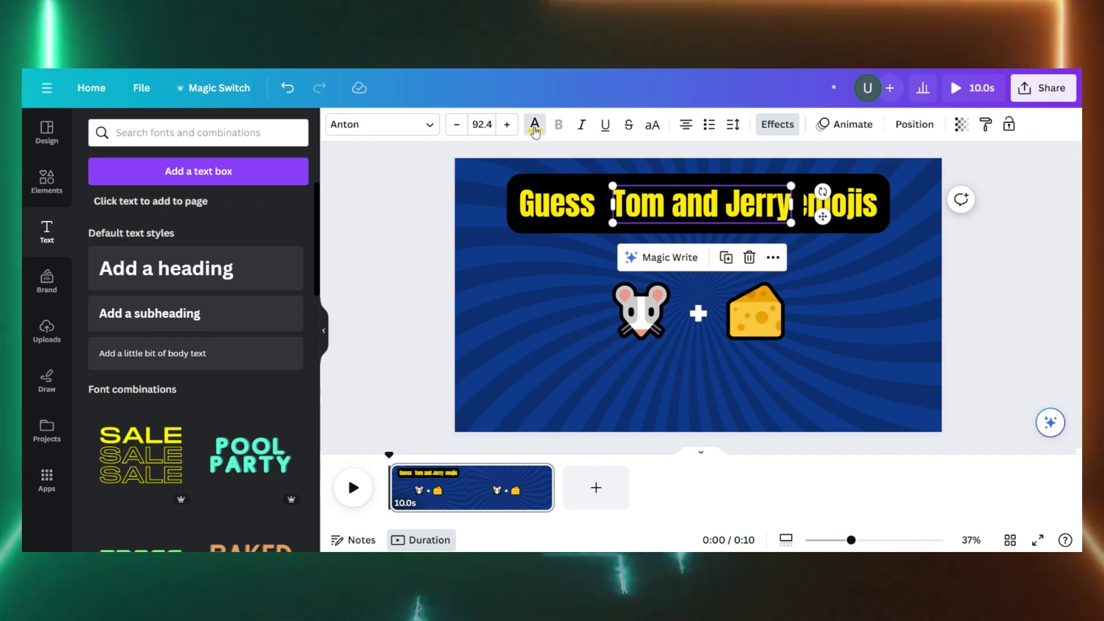
# Step: Restyle the Tom and Jerry answer as black text on a white rounded background, horizontally centred on the page
pyautogui.click(534, 125)
pyautogui.click(777, 124)
pyautogui.click(777, 124)
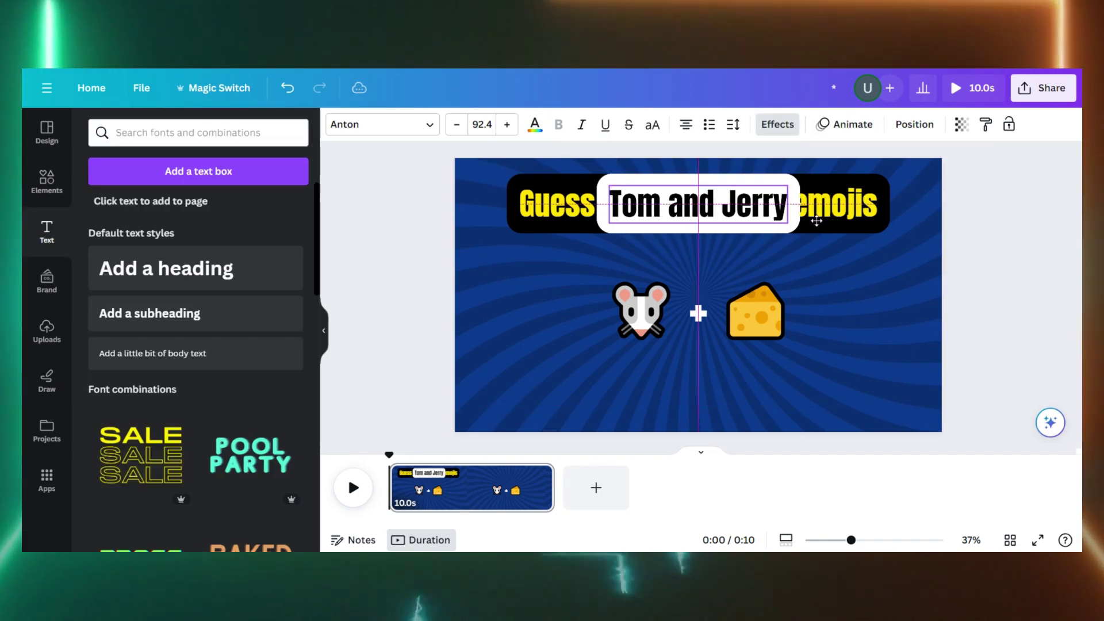
# Step: Show the Tom and Jerry answer's timing and limit it to roughly the last third of the 10-second clip
pyautogui.rightClick(702, 229)
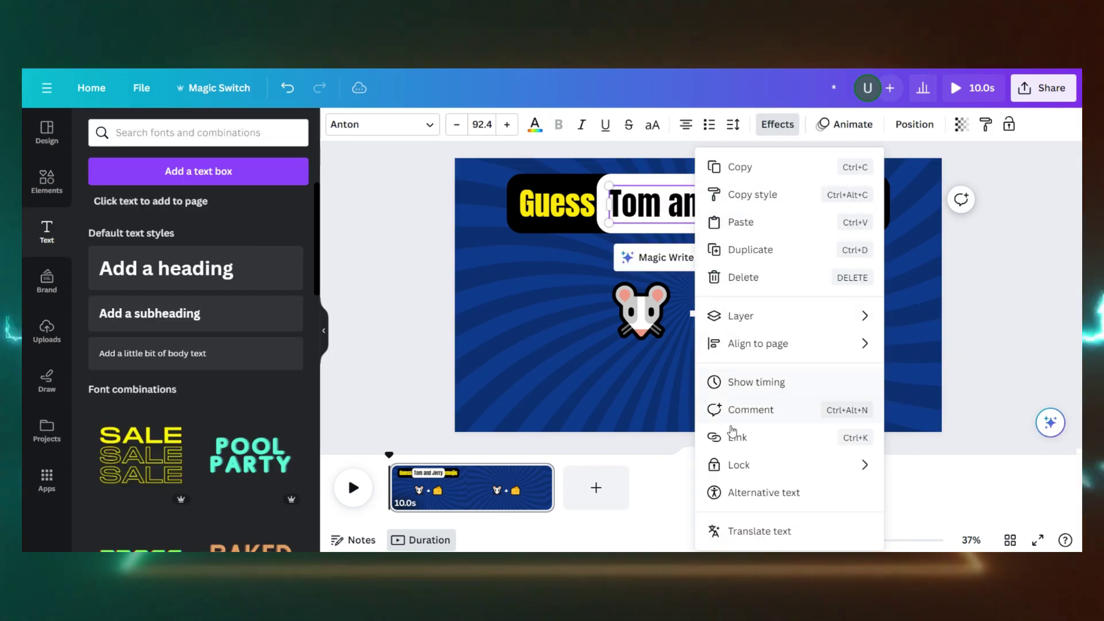
pyautogui.click(732, 384)
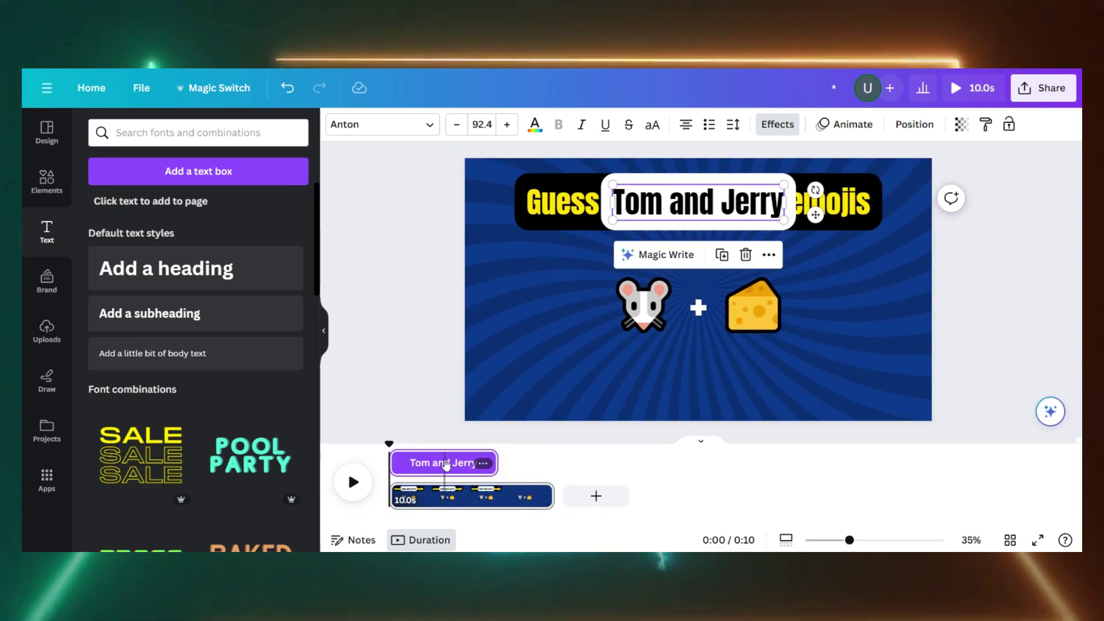
pyautogui.moveTo(446, 464); pyautogui.dragTo(518, 475)
pyautogui.moveTo(454, 460); pyautogui.dragTo(508, 471)
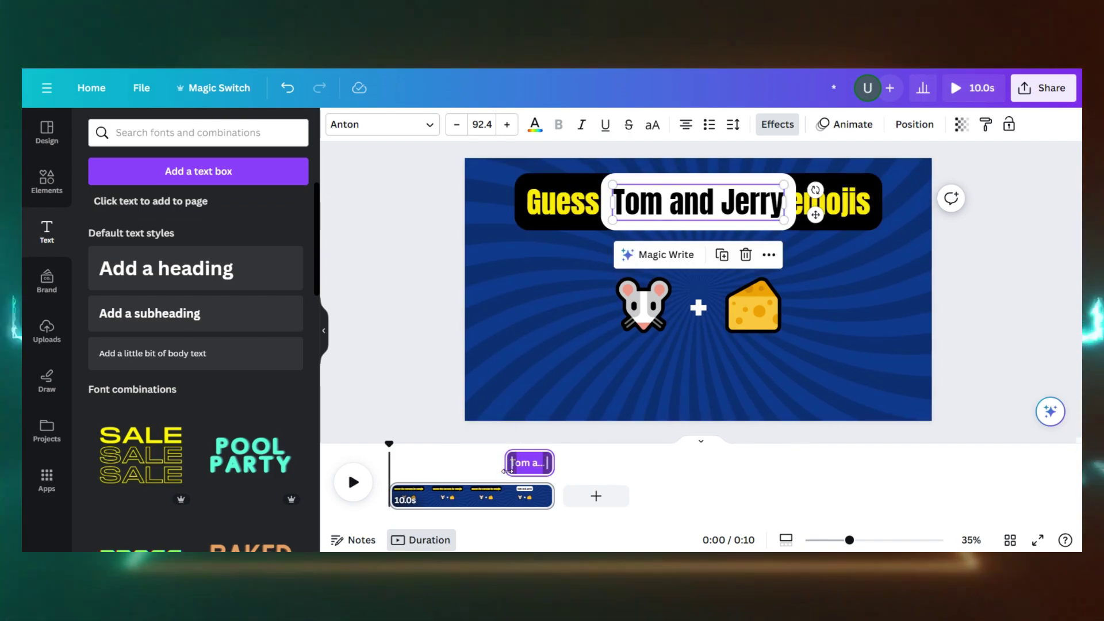
pyautogui.click(419, 414)
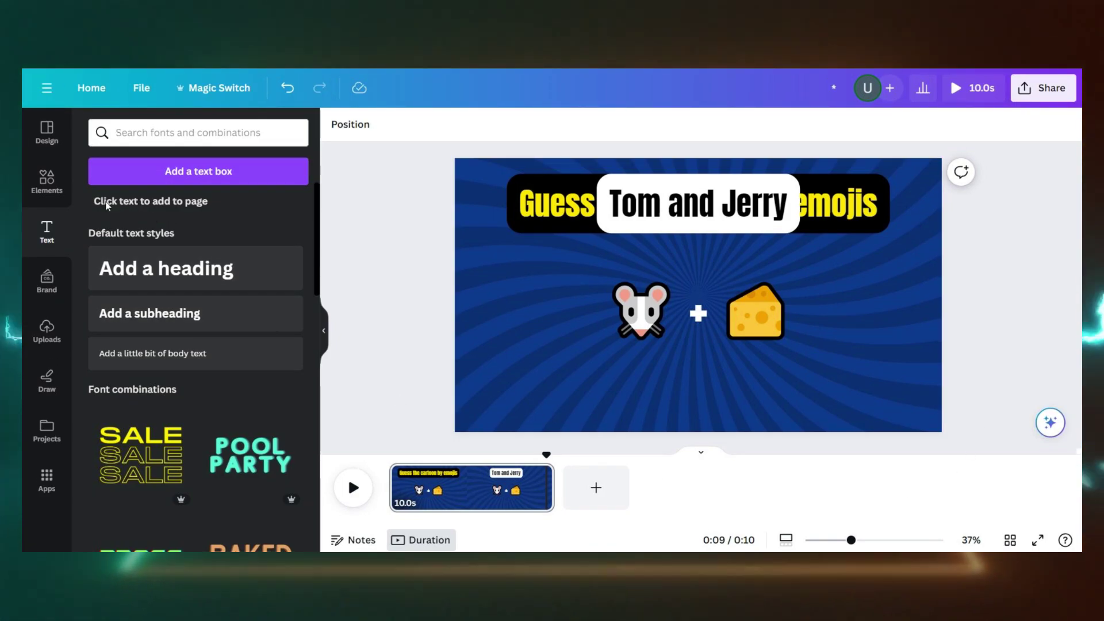
# Step: Search the video elements for "5 second countdown timer" and add the 10-second countdown with red numbers on black to the page
pyautogui.click(36, 187)
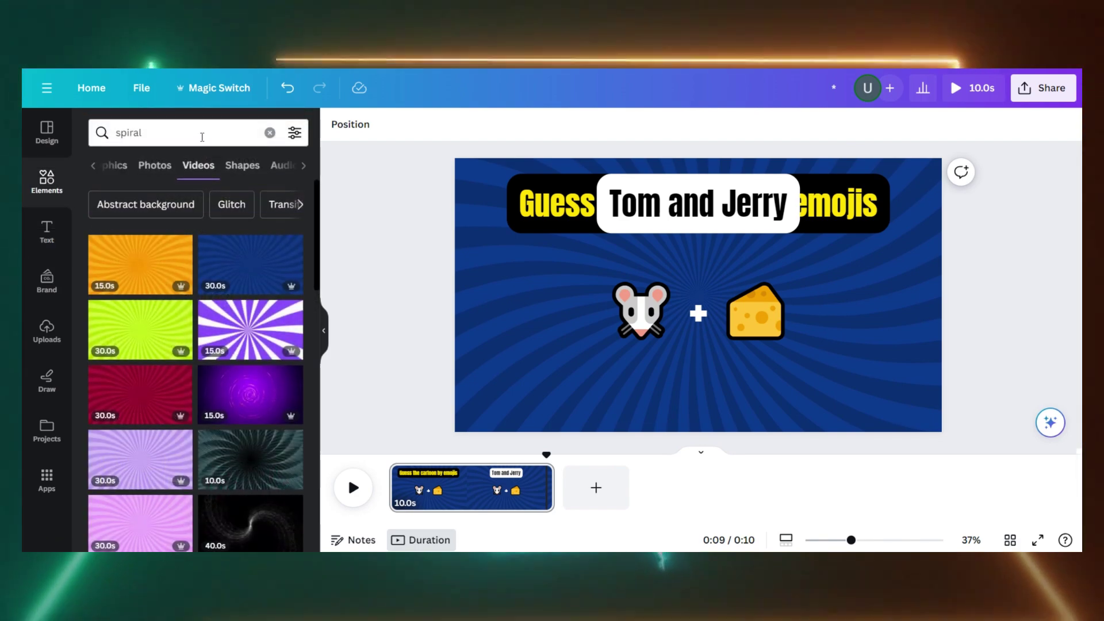
pyautogui.click(270, 132)
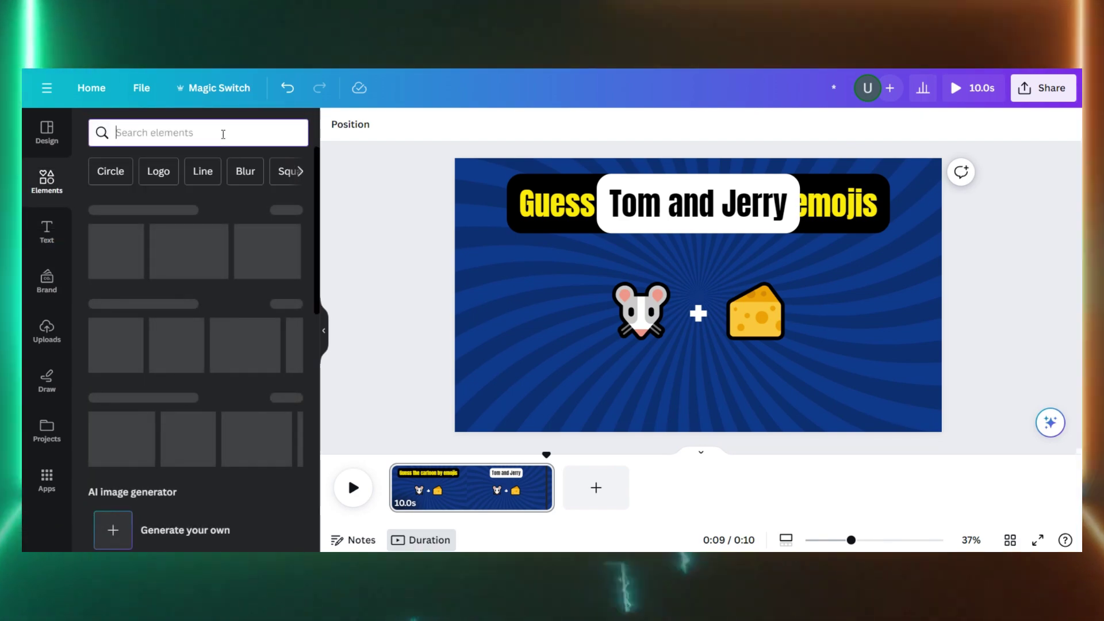
pyautogui.write('5 sec')
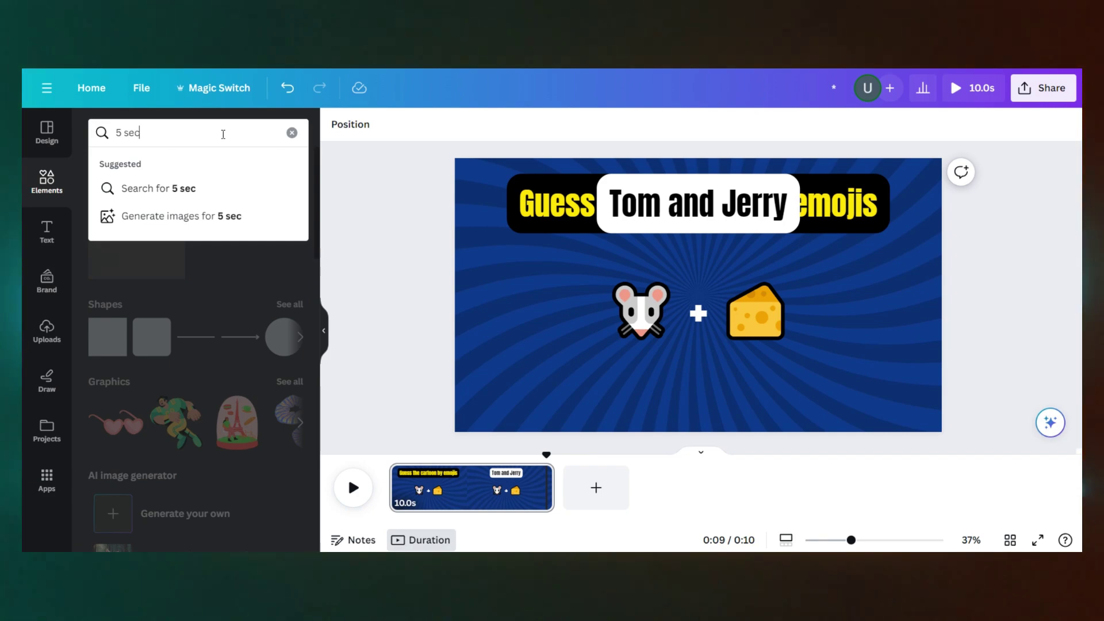
pyautogui.write('o')
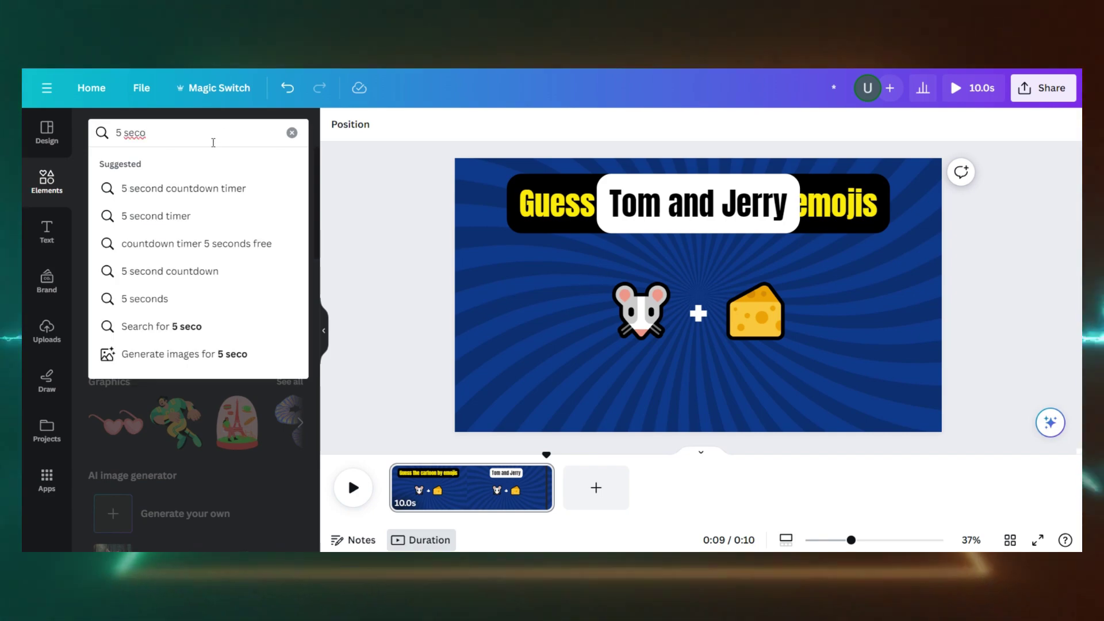
pyautogui.click(206, 187)
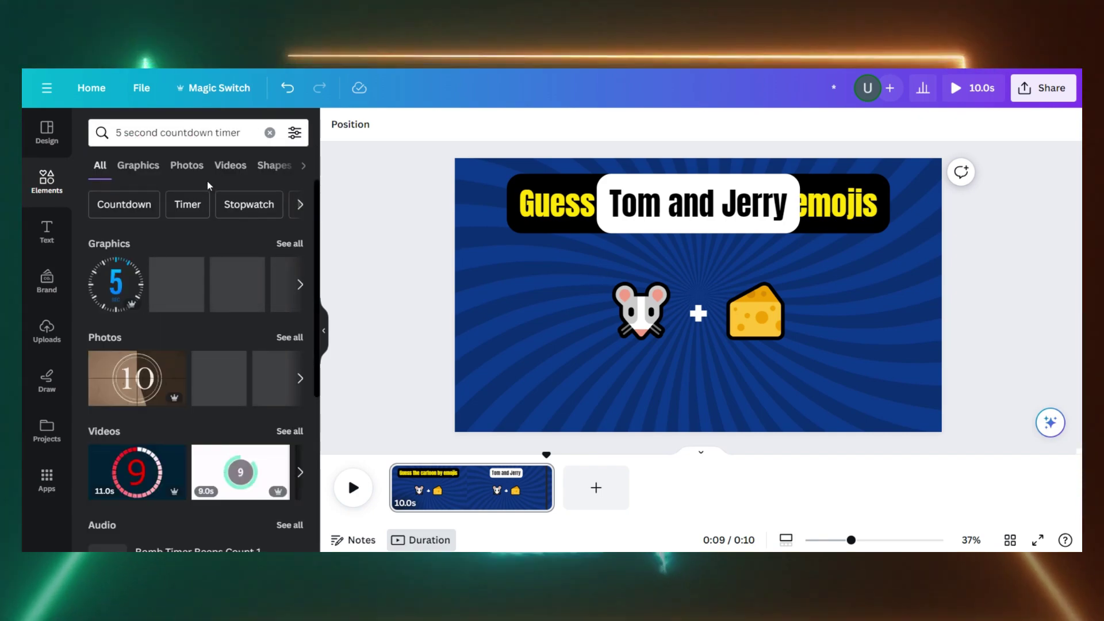
pyautogui.click(230, 166)
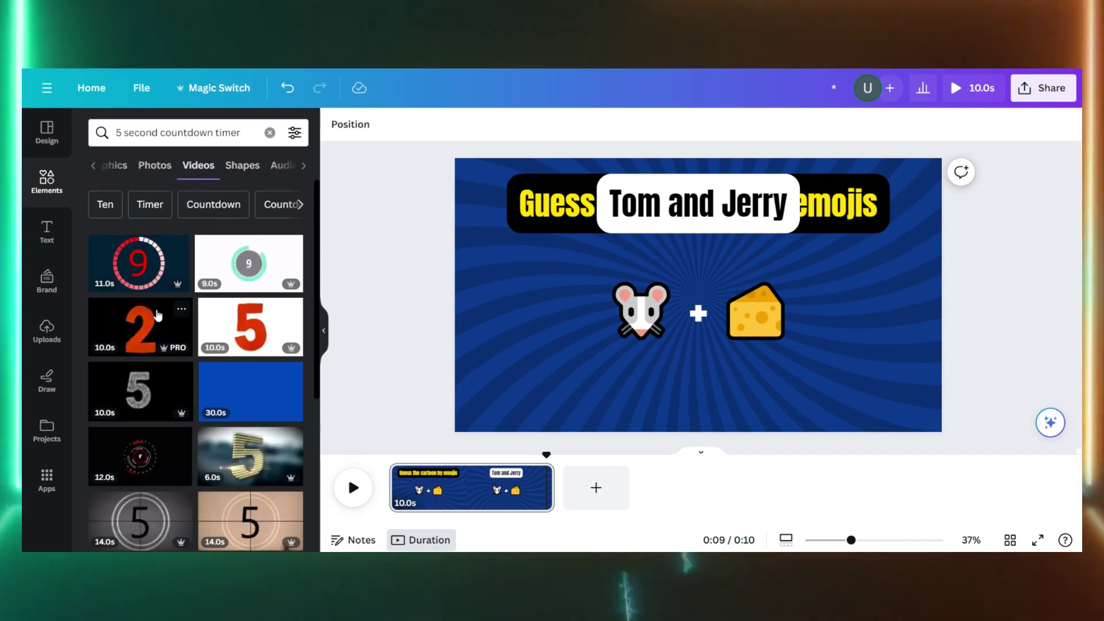
pyautogui.moveTo(144, 323); pyautogui.dragTo(518, 373)
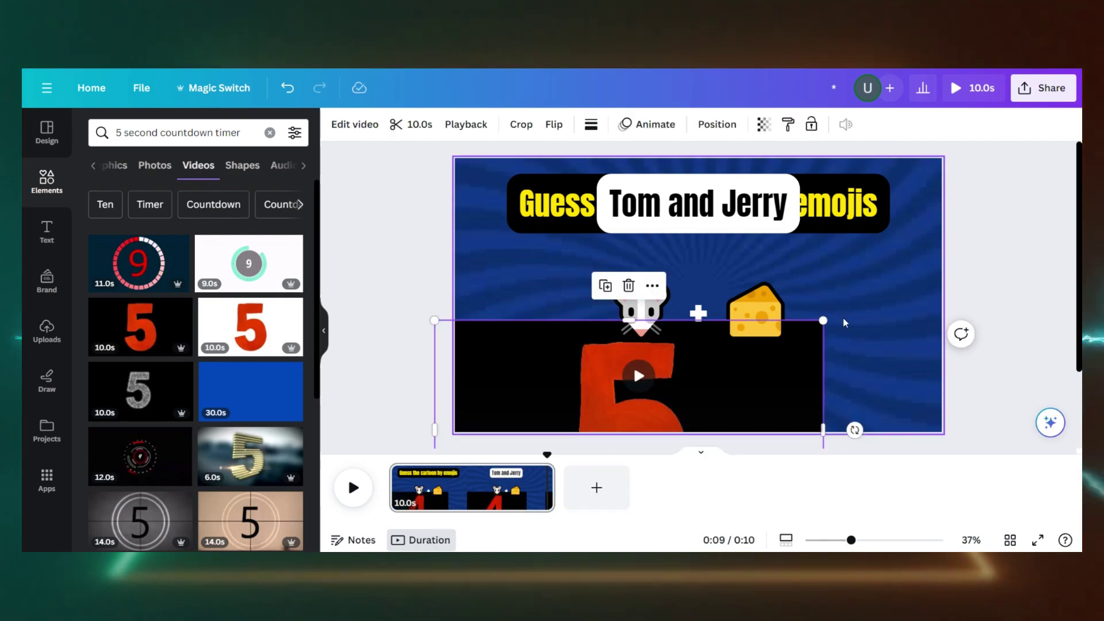
# Step: Shrink the countdown video into the page's lower-left corner and remove its black background
pyautogui.moveTo(826, 320); pyautogui.dragTo(640, 424)
pyautogui.moveTo(484, 425); pyautogui.dragTo(554, 279)
pyautogui.moveTo(665, 443); pyautogui.dragTo(572, 344)
pyautogui.moveTo(517, 313); pyautogui.dragTo(507, 406)
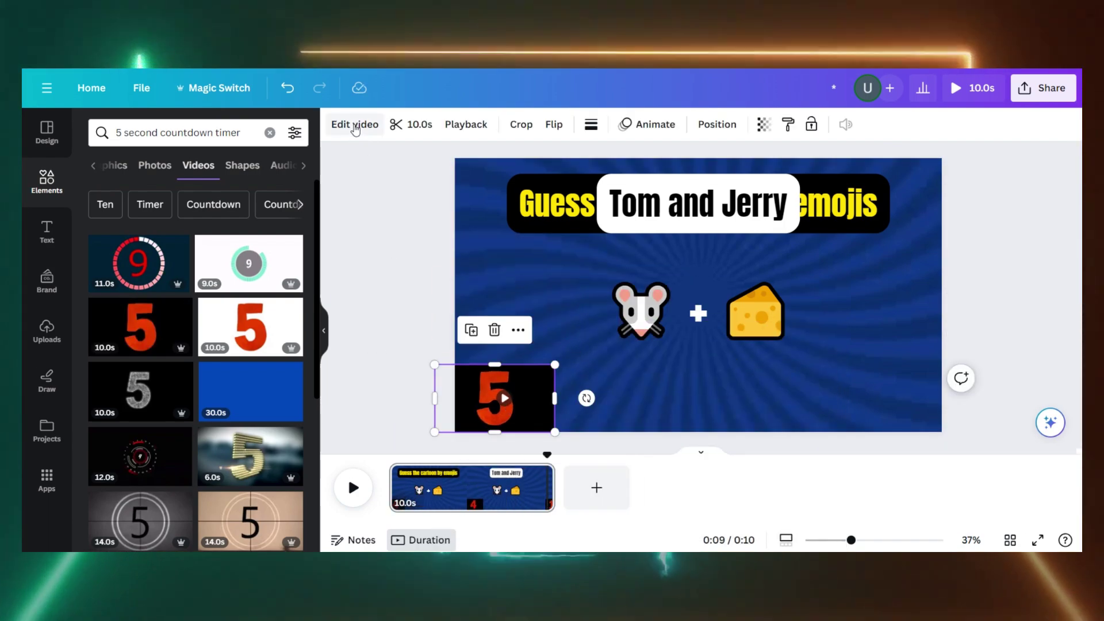
pyautogui.click(355, 126)
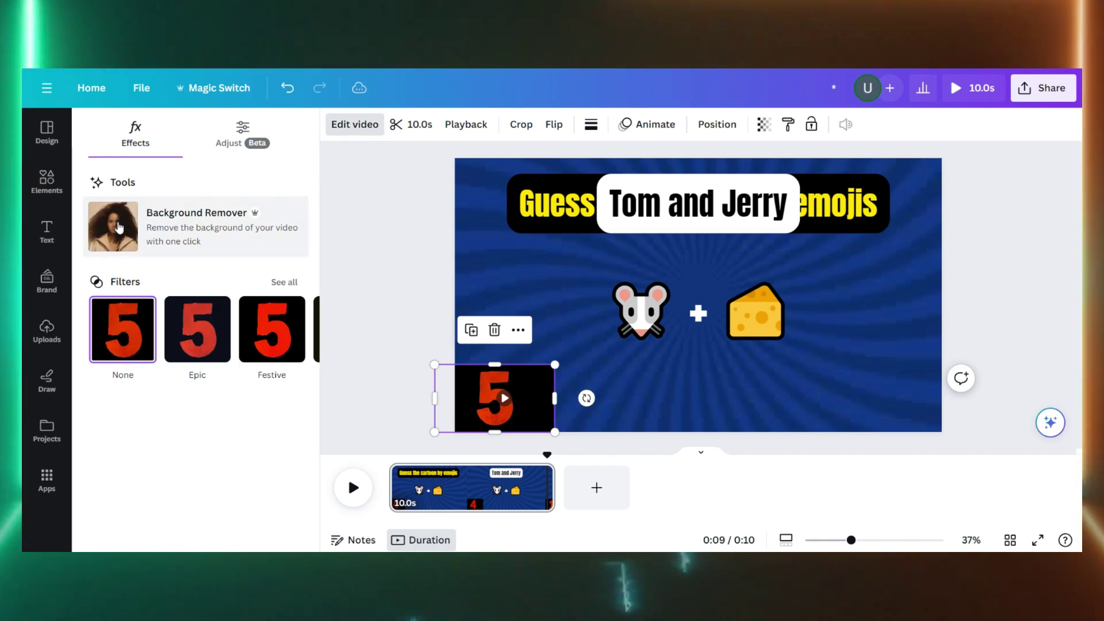
pyautogui.click(119, 226)
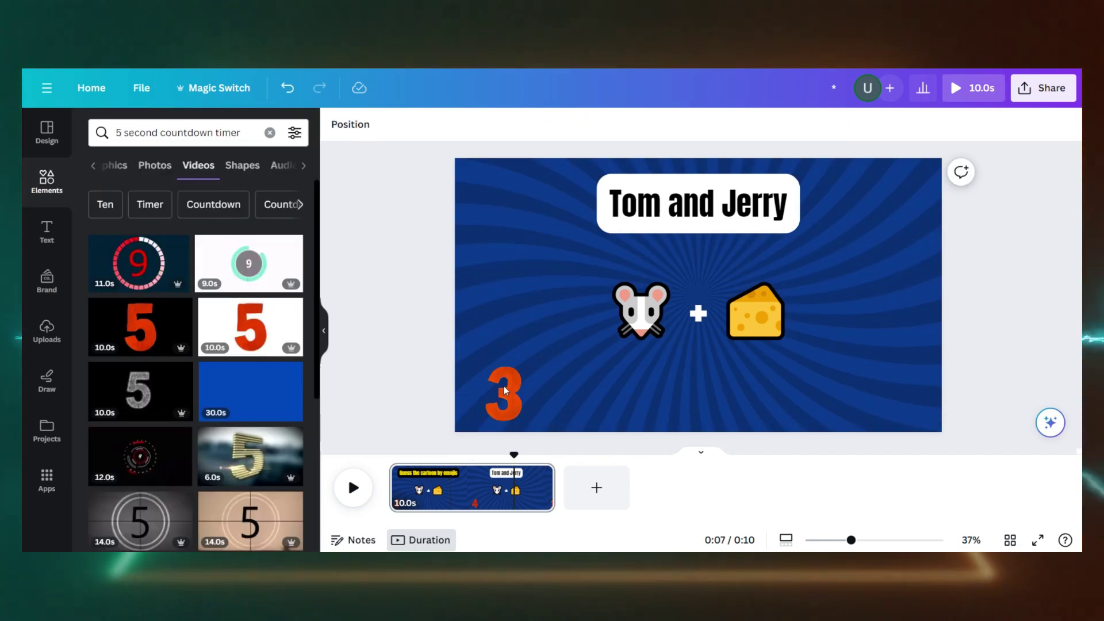
# Step: Show the countdown video's timing and shorten it to 5 seconds from the start of the clip
pyautogui.click(517, 397)
pyautogui.rightClick(531, 403)
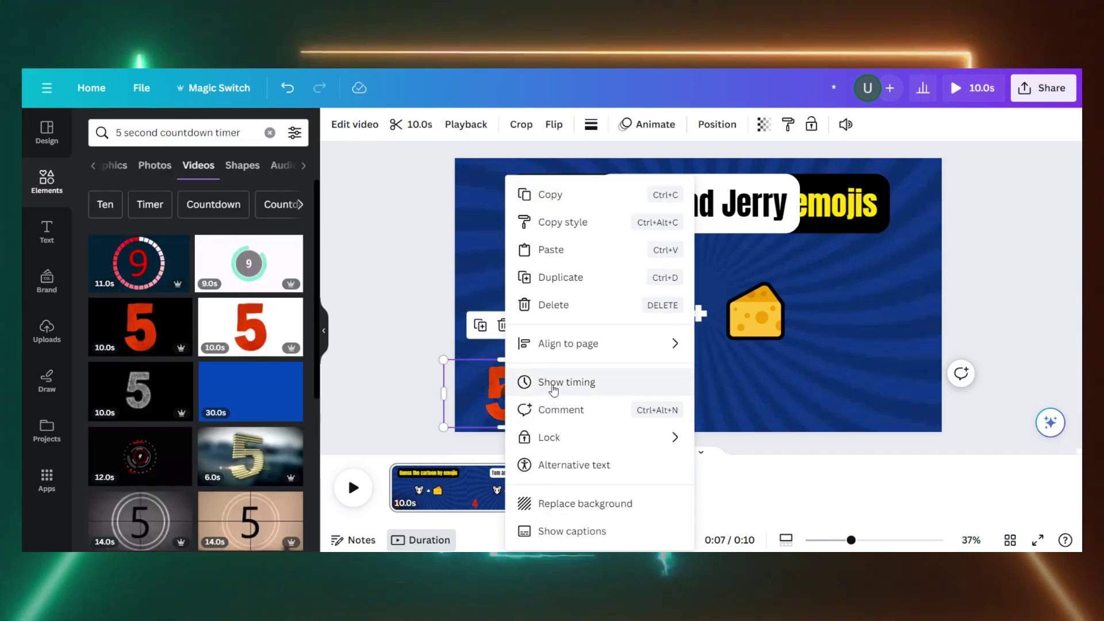
pyautogui.click(546, 382)
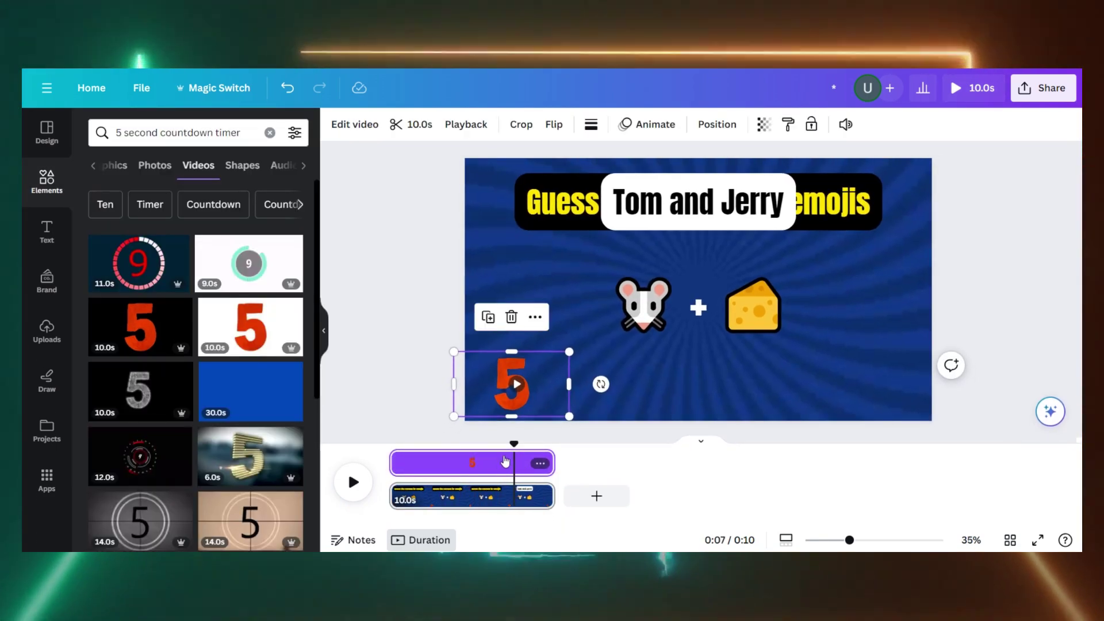
pyautogui.moveTo(553, 463); pyautogui.dragTo(468, 460)
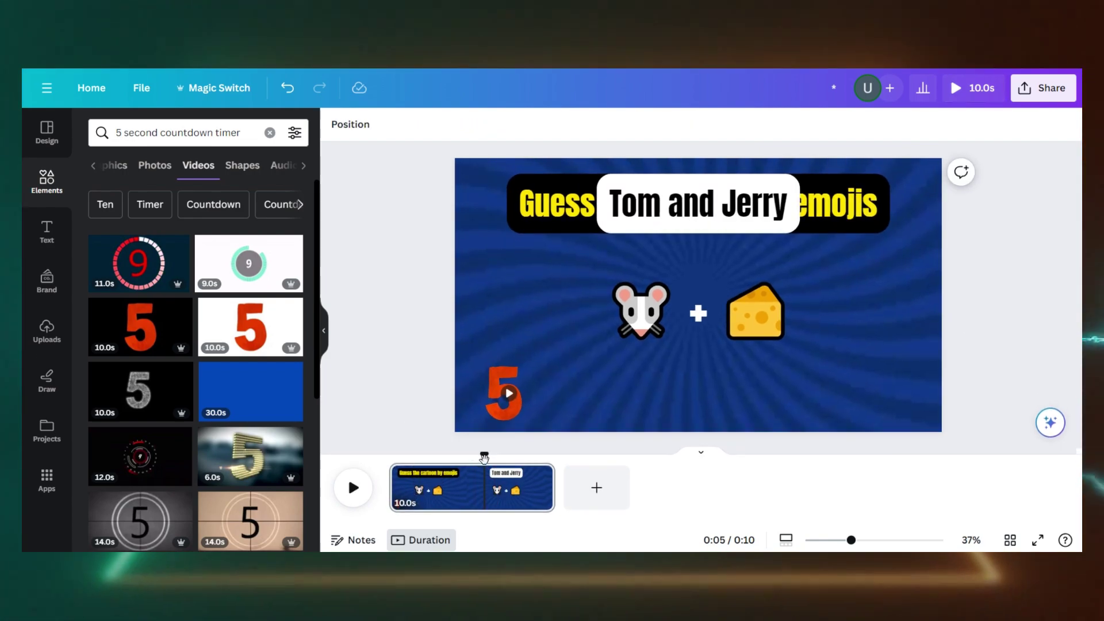
# Step: Play the clip from the start to check the timing of the title, countdown and answer
pyautogui.moveTo(484, 457); pyautogui.dragTo(376, 459)
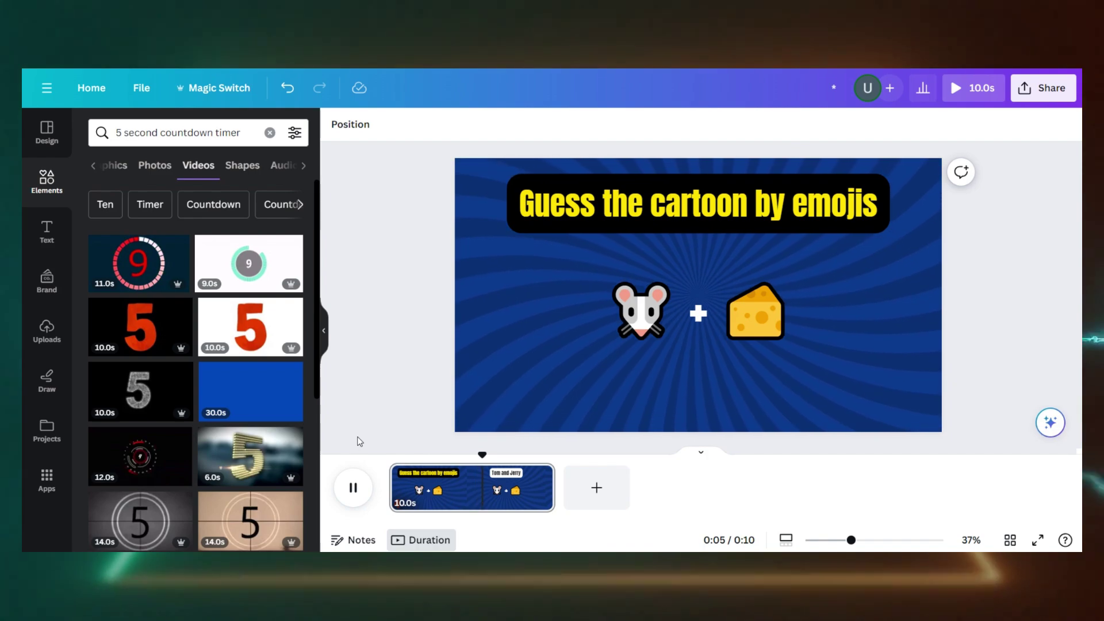
pyautogui.press('space')
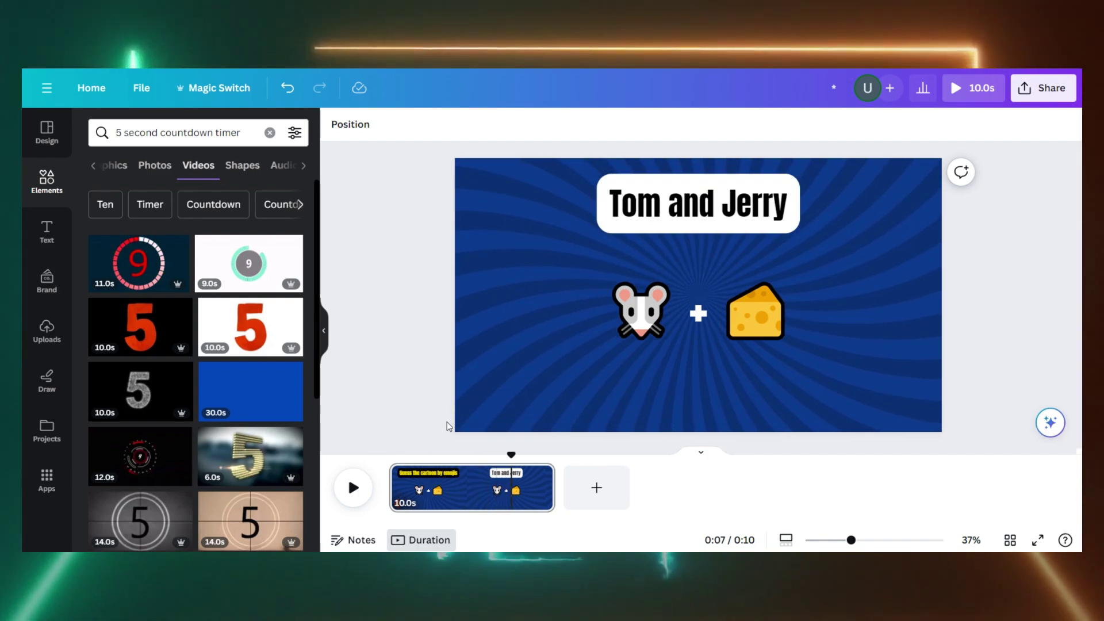
pyautogui.moveTo(520, 455); pyautogui.dragTo(555, 455)
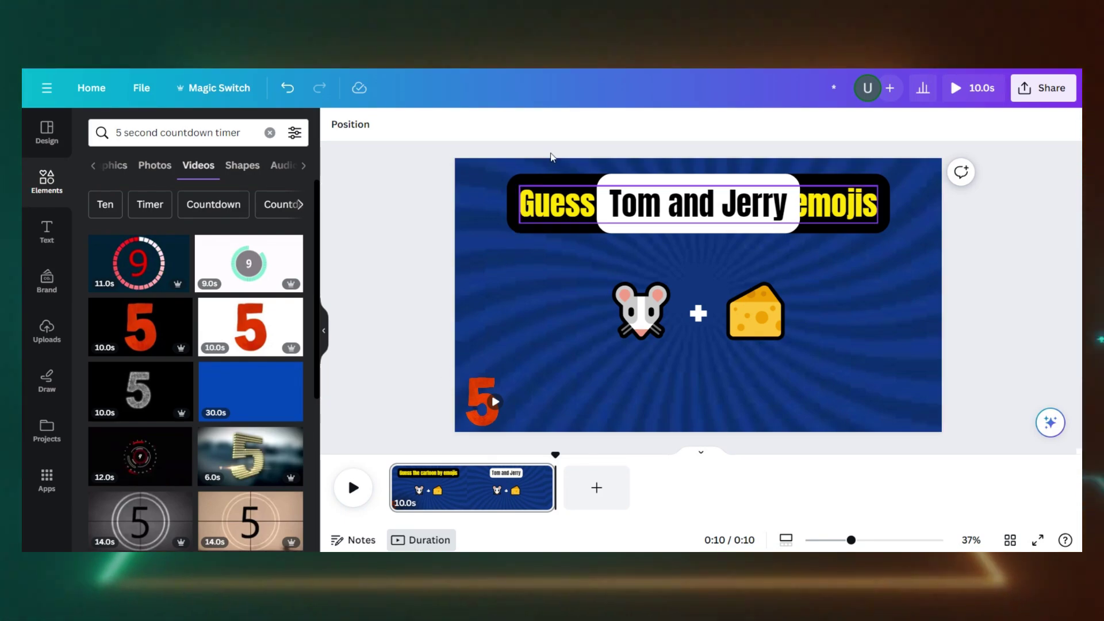
# Step: Apply the Fade animation to the title and choose a text animation for the Tom and Jerry answer
pyautogui.click(839, 202)
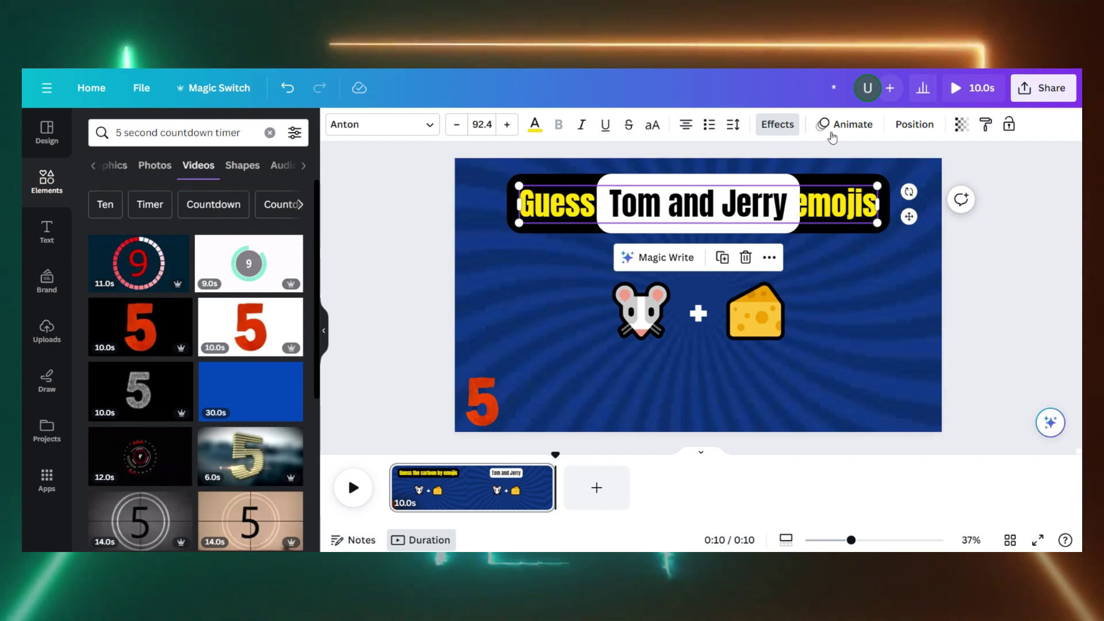
pyautogui.click(831, 137)
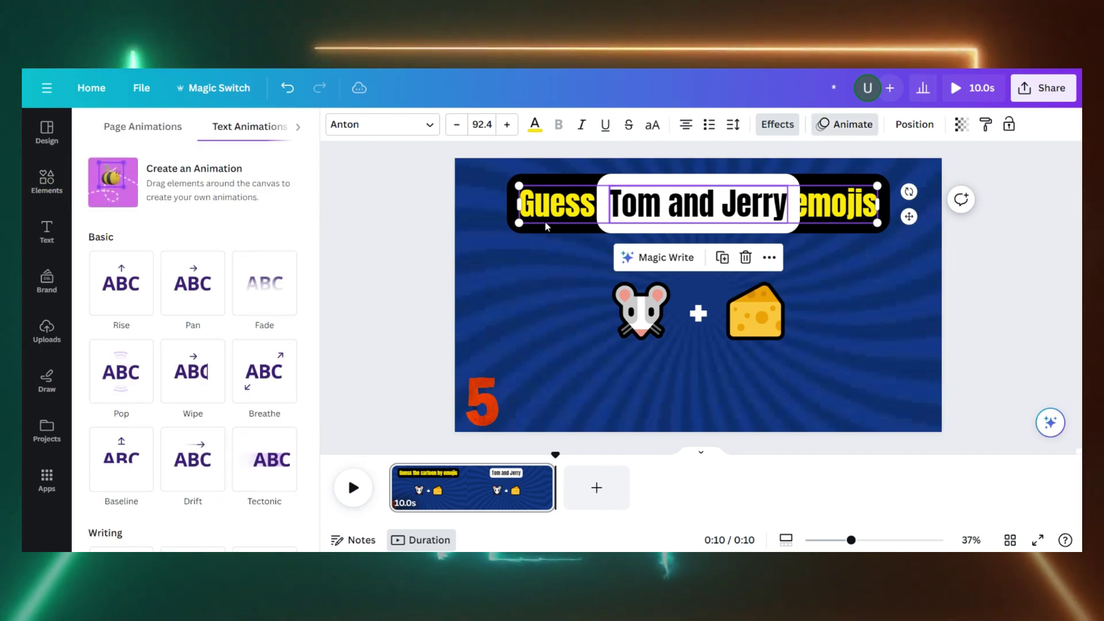
pyautogui.click(264, 283)
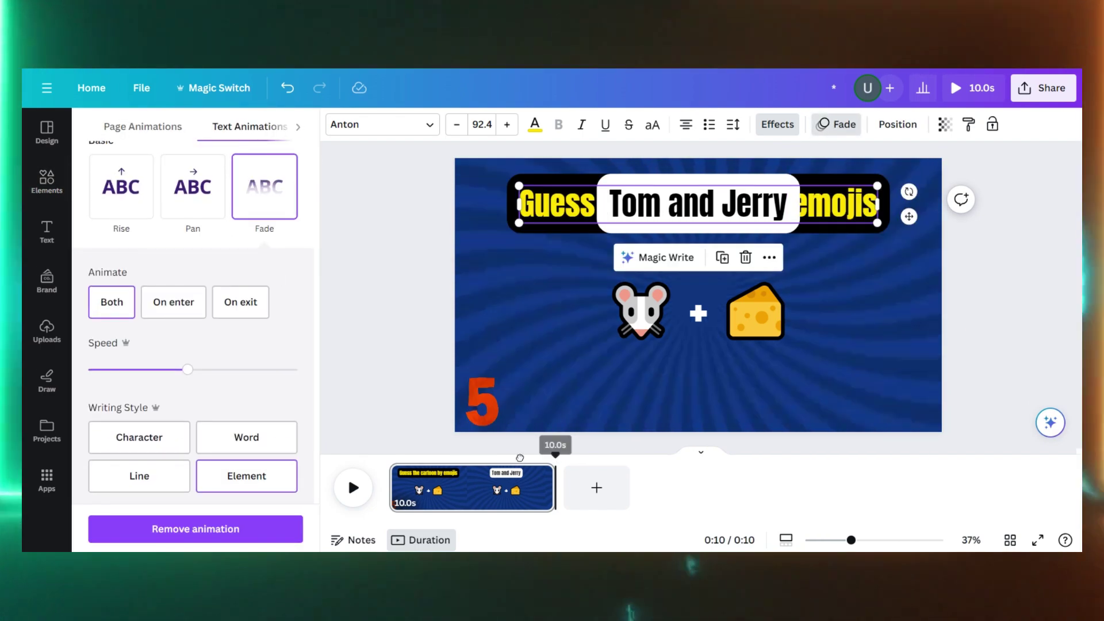
pyautogui.click(697, 204)
pyautogui.click(846, 124)
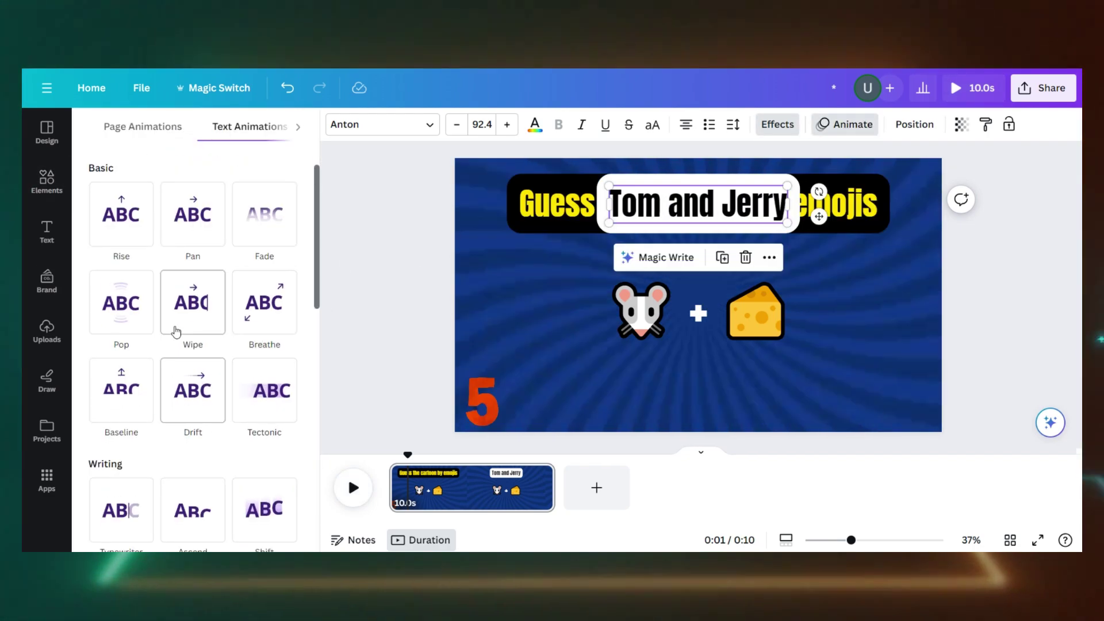
pyautogui.scroll(-5, 176, 332)
pyautogui.click(265, 304)
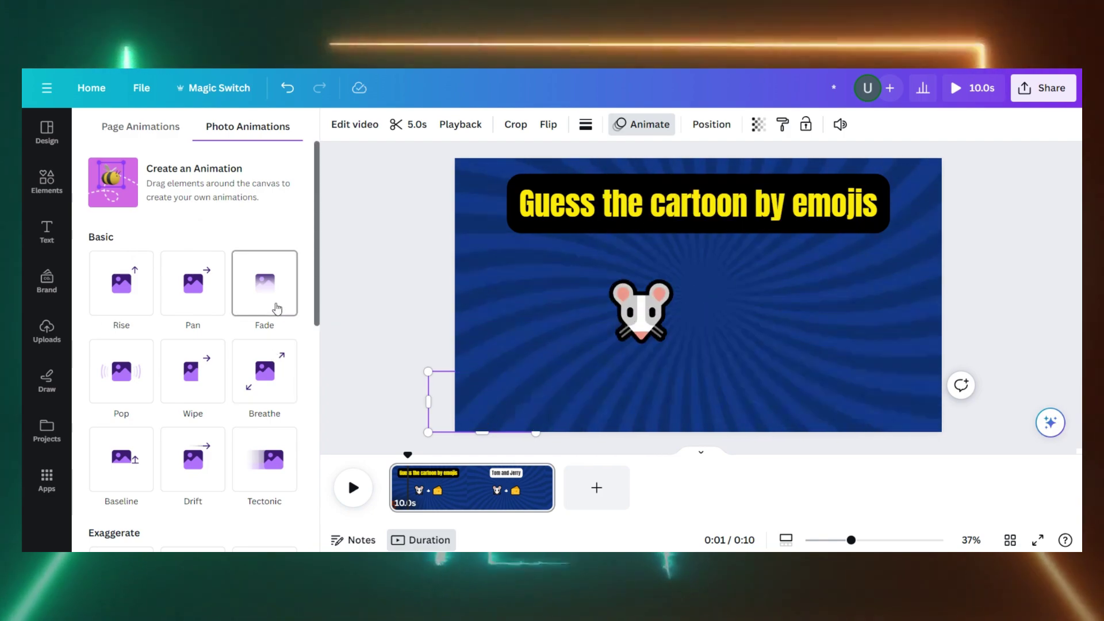
# Step: Apply the Pop animation to the countdown video, play the clip back and return to its start
pyautogui.scroll(-4, 273, 345)
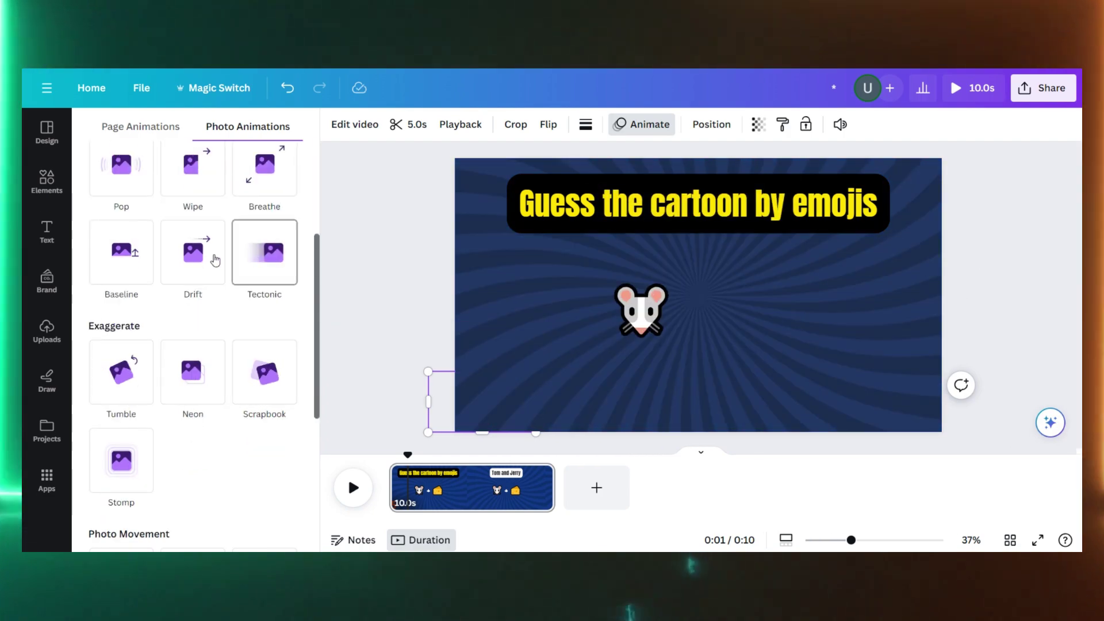
pyautogui.click(122, 167)
pyautogui.click(340, 488)
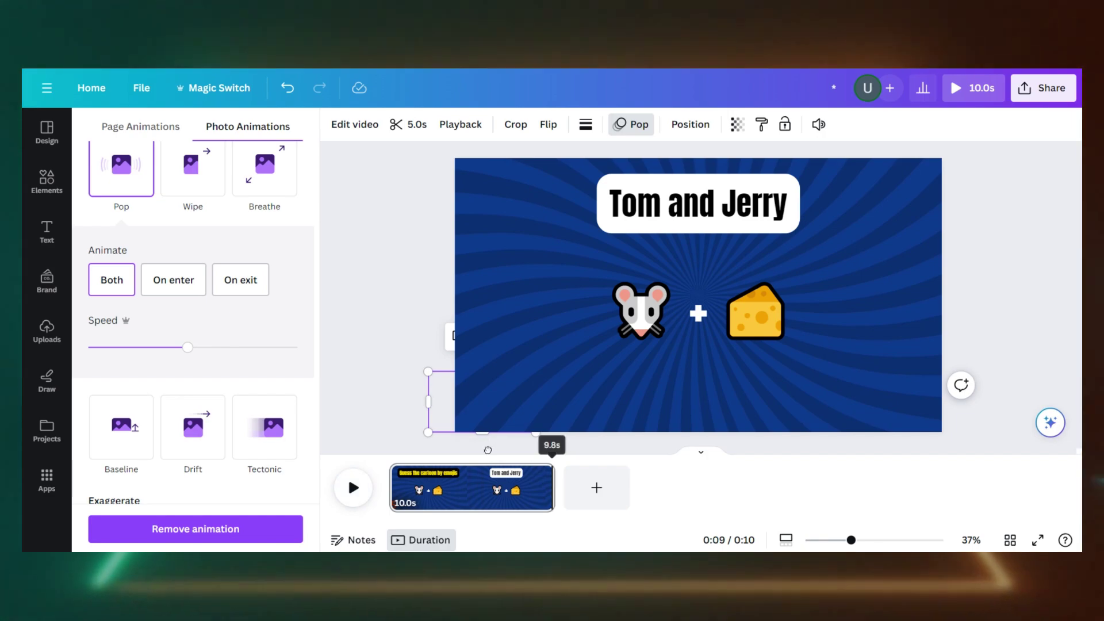
pyautogui.moveTo(488, 450); pyautogui.dragTo(375, 427)
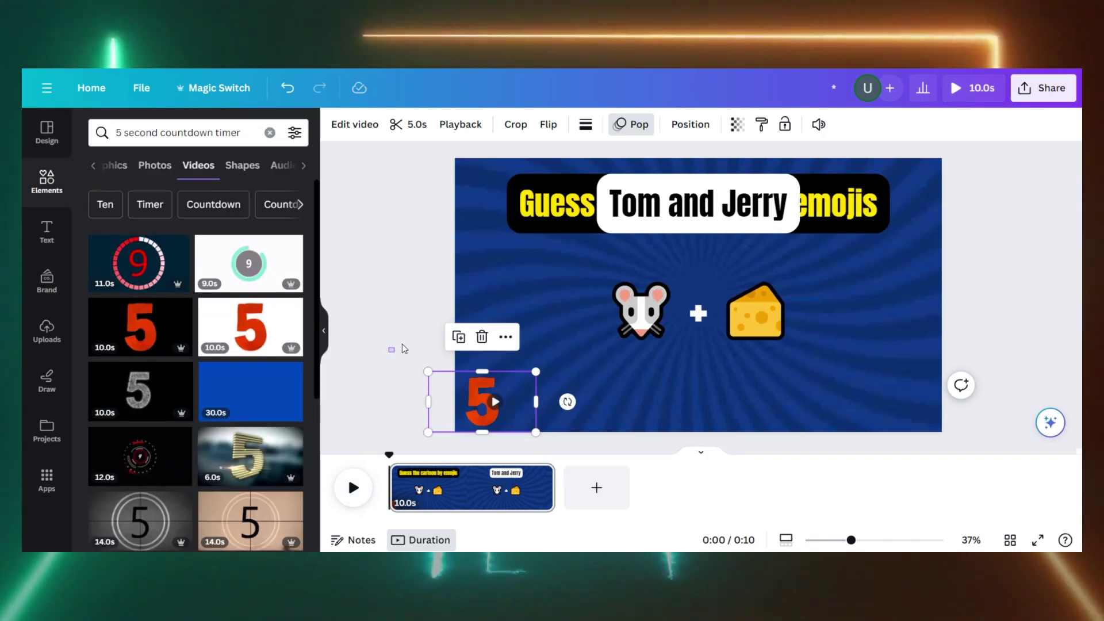
# Step: Search Canva's apps for "bulk", open the Bulk create app and choose to enter its data manually
pyautogui.click(402, 345)
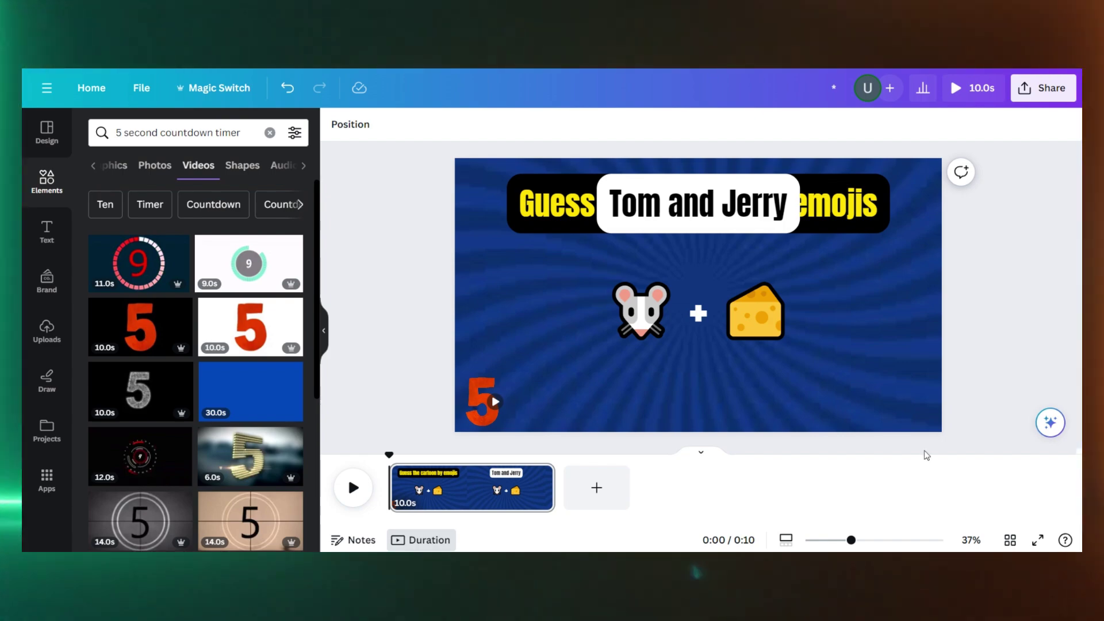
pyautogui.click(43, 483)
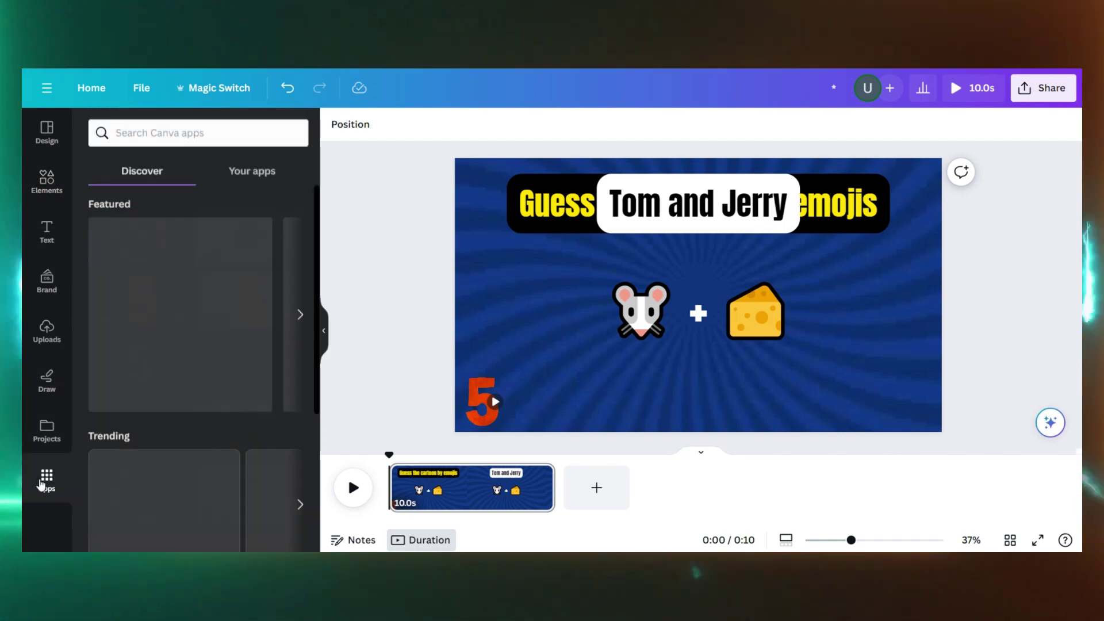
pyautogui.click(185, 134)
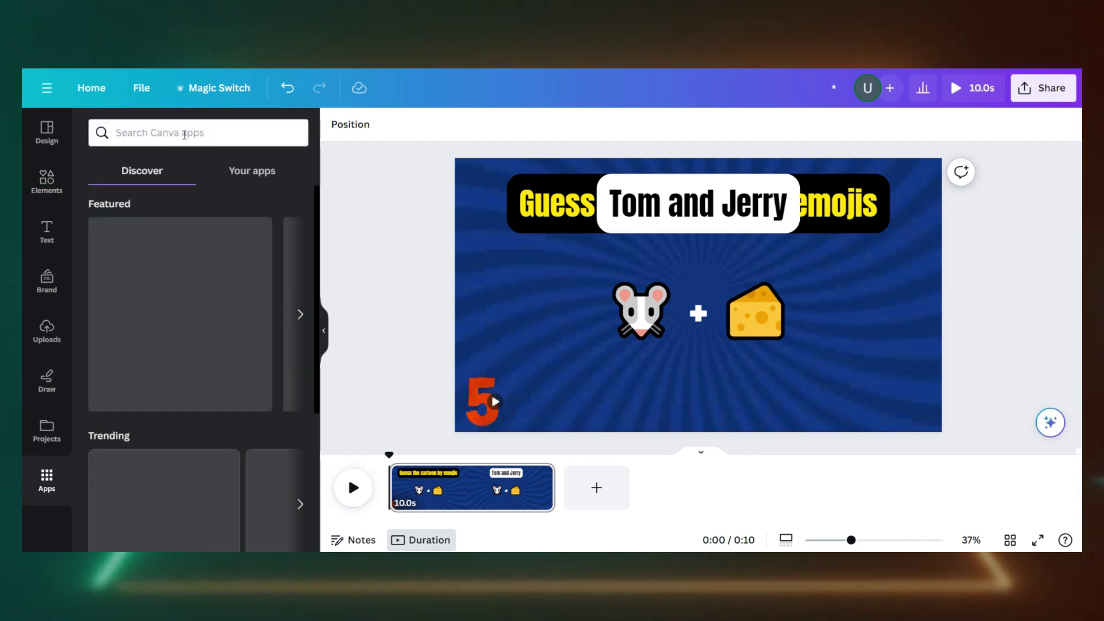
pyautogui.write('bl')
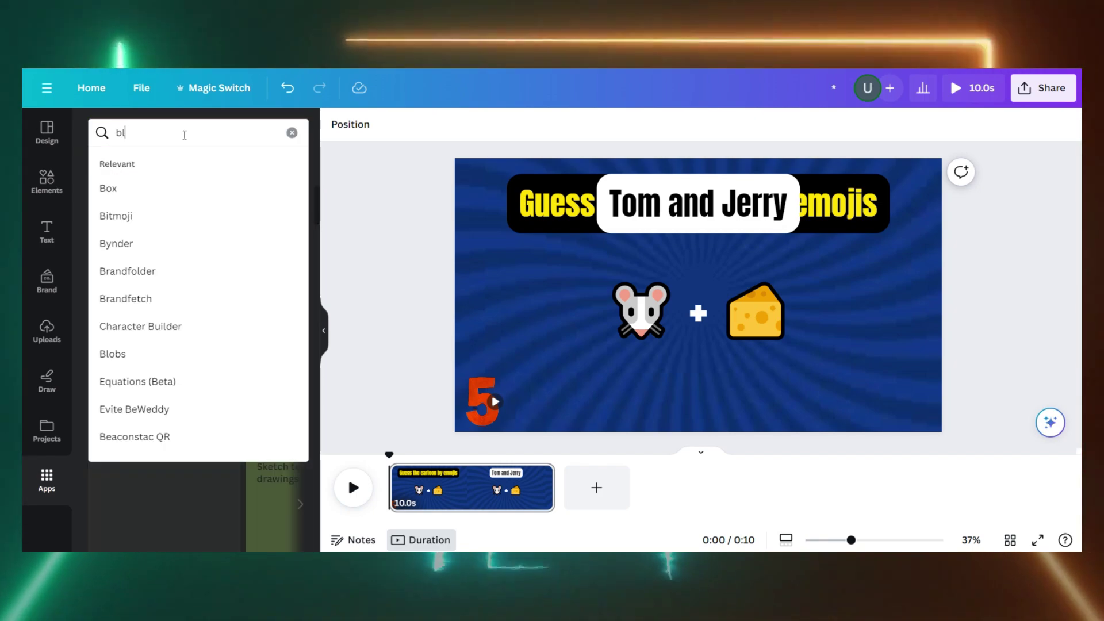
pyautogui.press('BackSpace')
pyautogui.write('ulk')
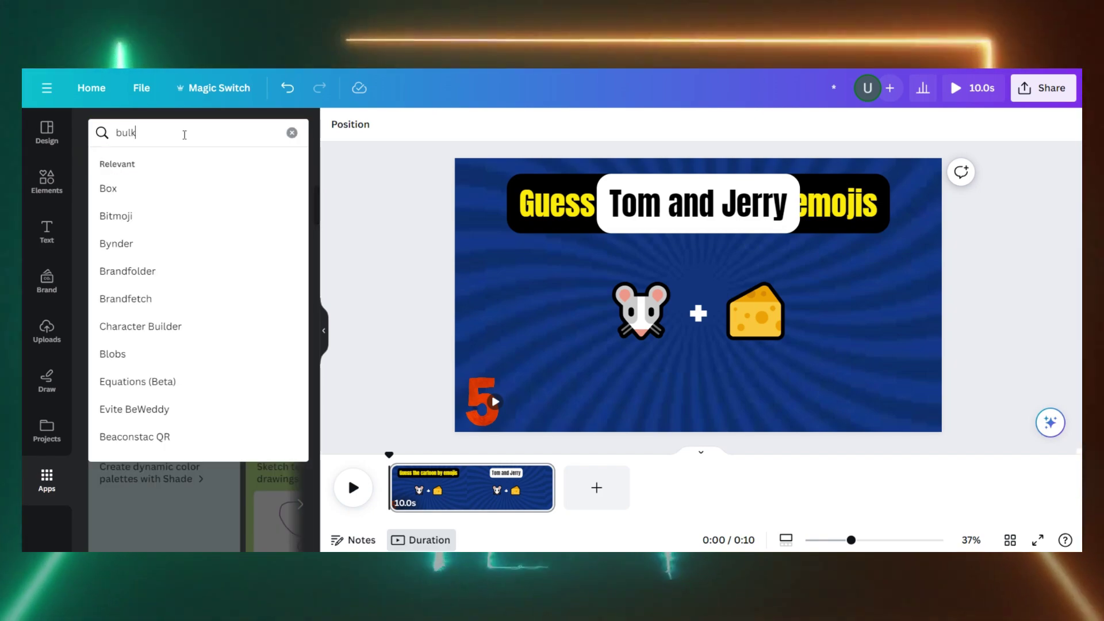
pyautogui.press('Return')
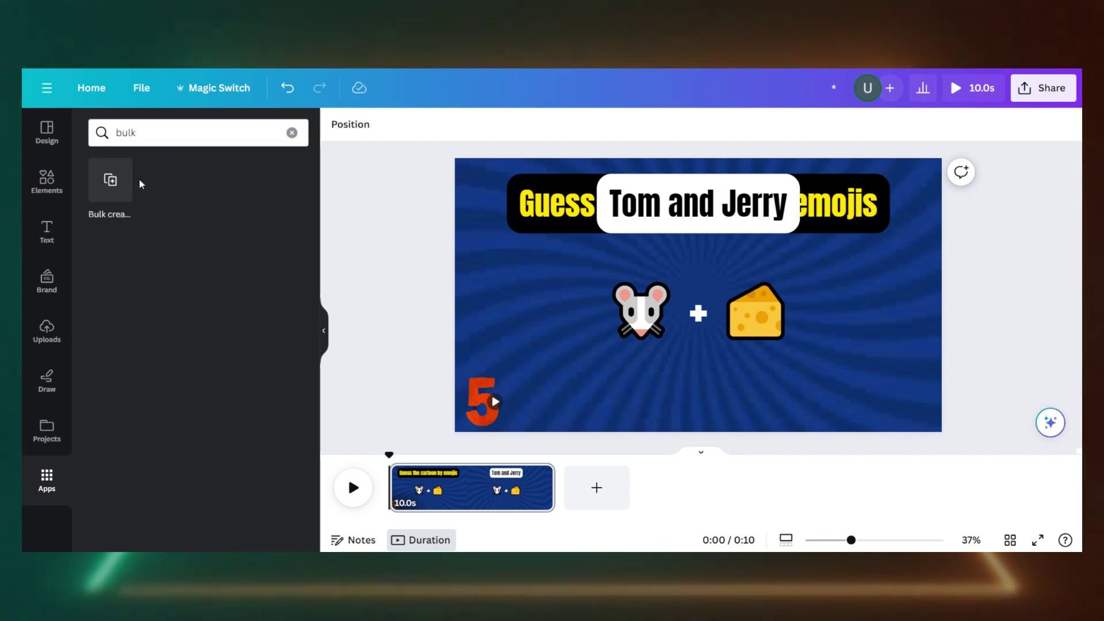
pyautogui.click(119, 182)
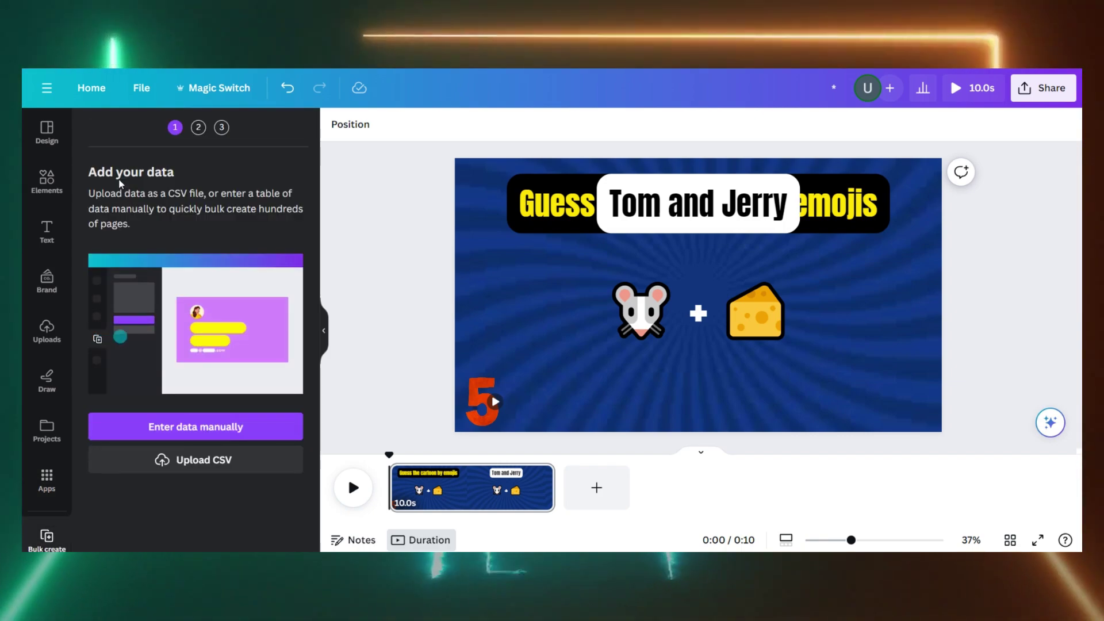
pyautogui.click(191, 433)
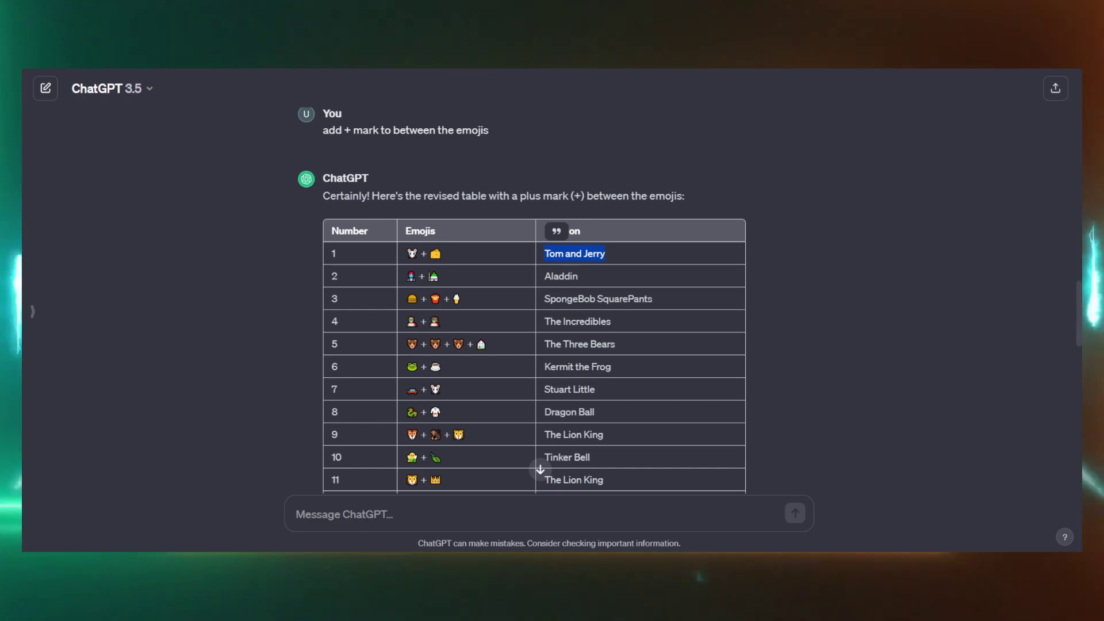
# Step: Switch to ChatGPT and copy the full table of 50 numbered emoji riddles, including its Number, Emojis and Cartoon headers
pyautogui.click(805, 276)
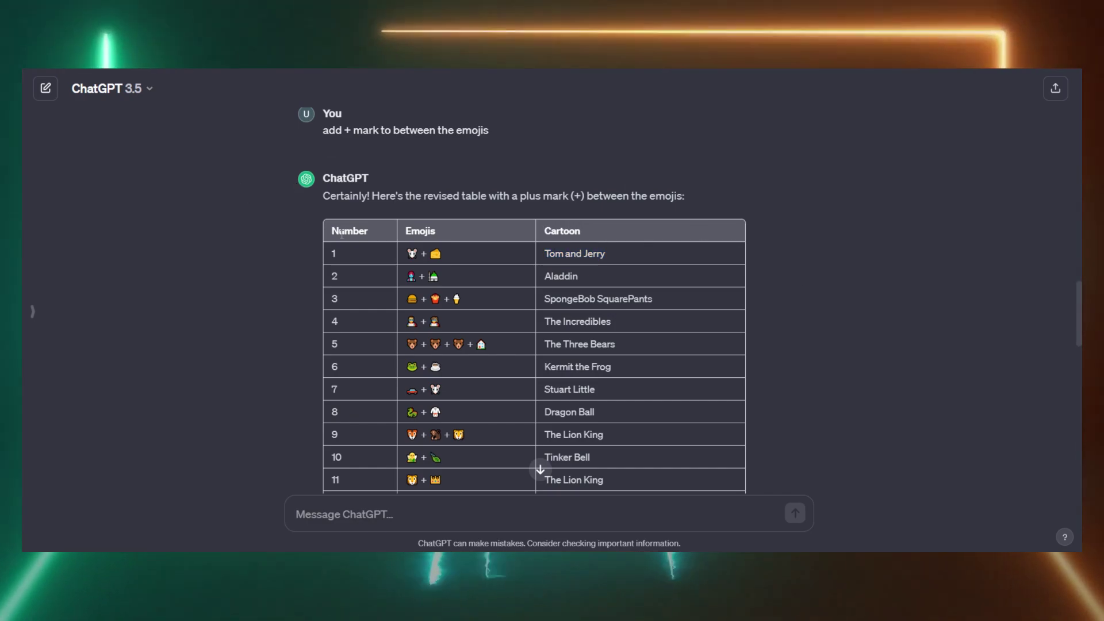
pyautogui.moveTo(331, 230); pyautogui.dragTo(692, 399)
pyautogui.scroll(-15, 670, 377)
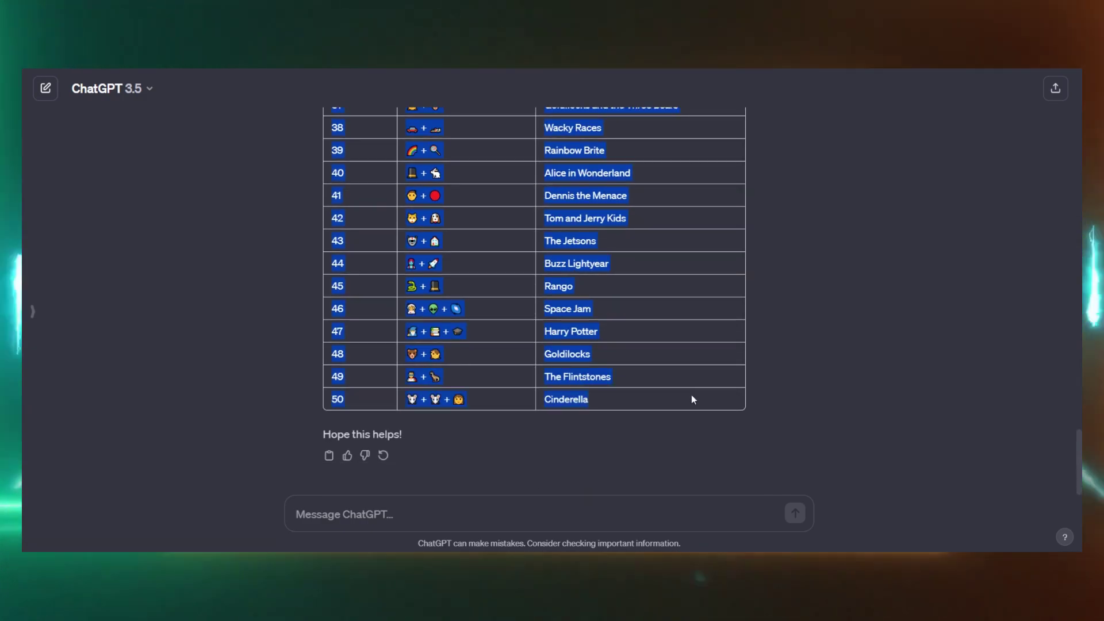
pyautogui.rightClick(570, 166)
pyautogui.click(610, 175)
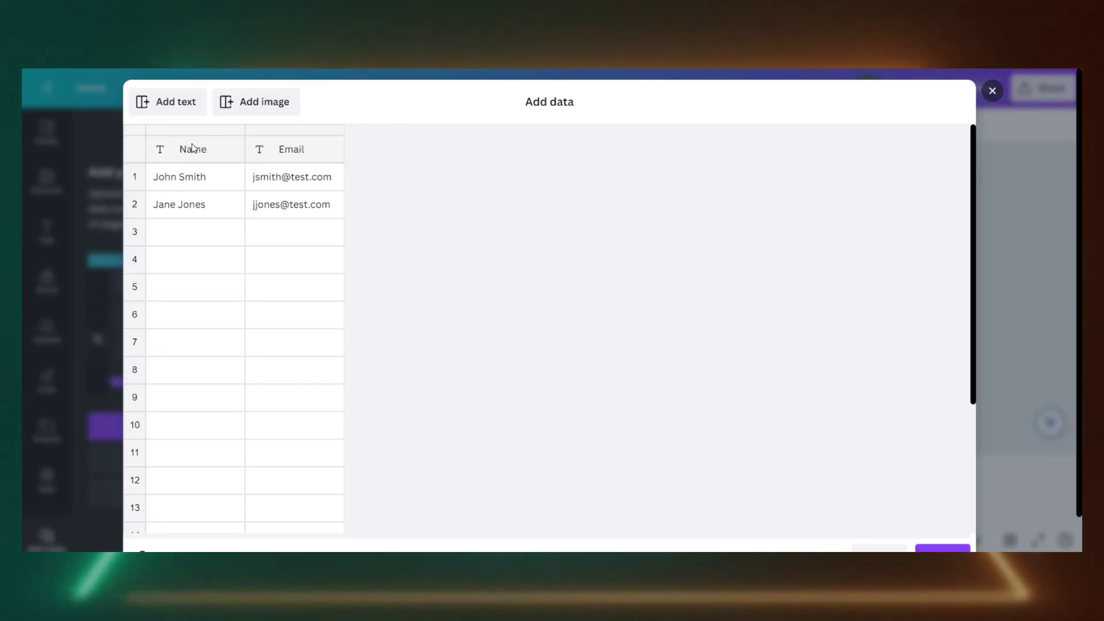
# Step: Paste the copied riddle table over the sample data in Canva's bulk data table, starting at the first header cell, and accept it
pyautogui.rightClick(193, 148)
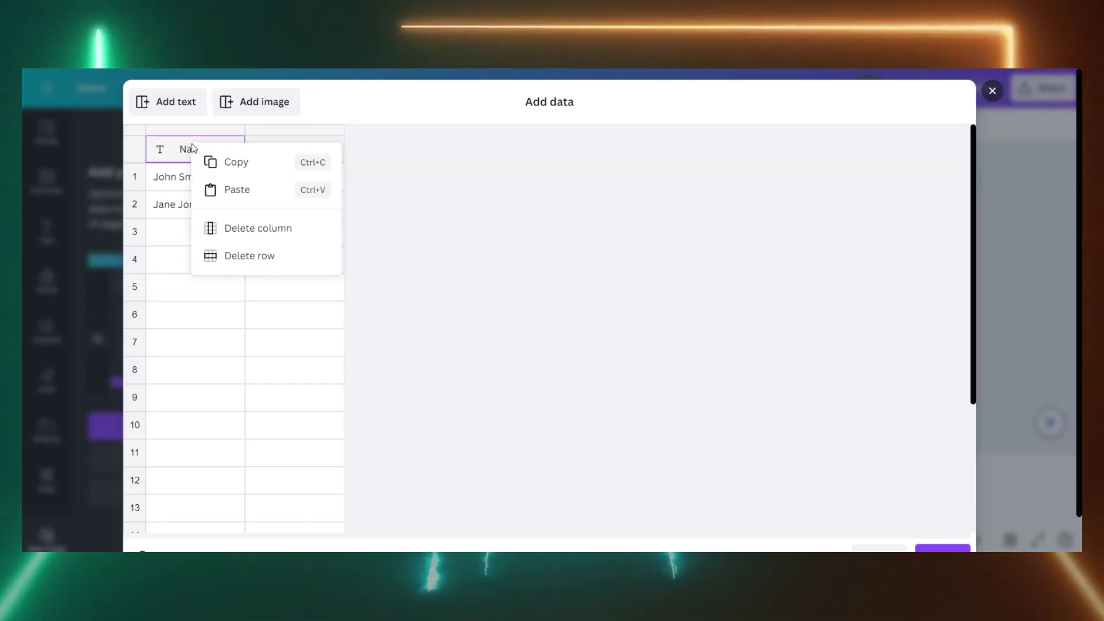
pyautogui.click(229, 194)
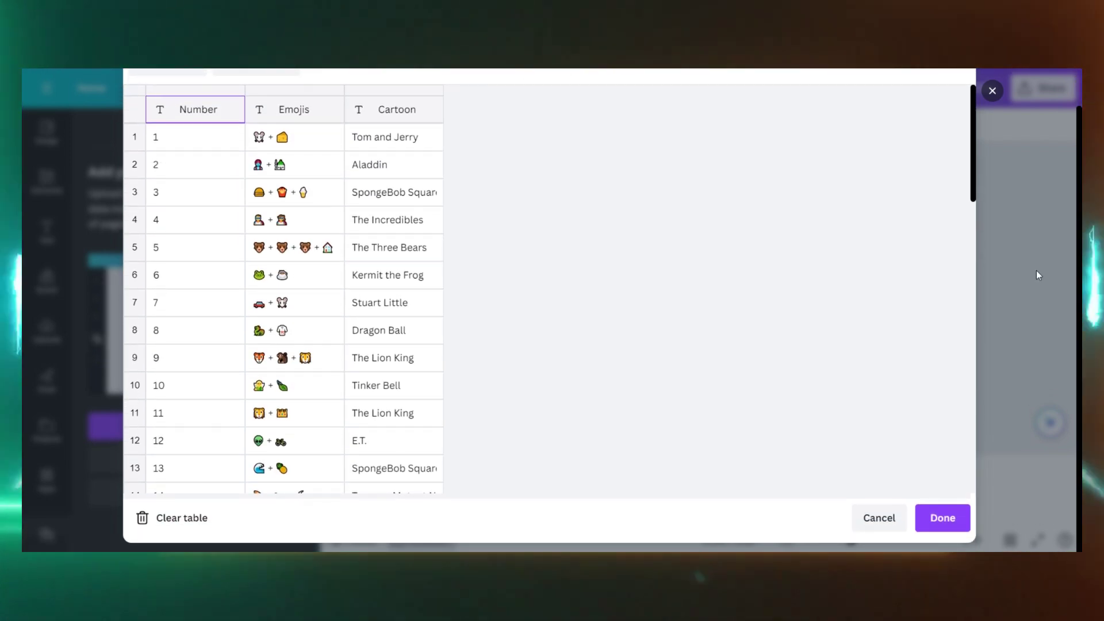
pyautogui.click(937, 516)
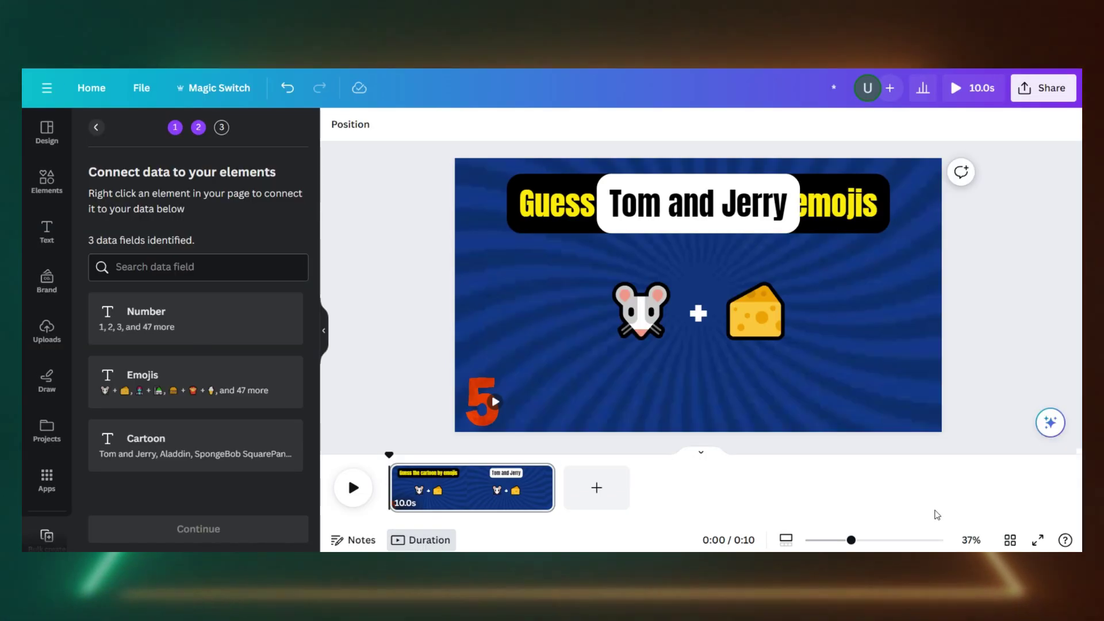
# Step: Connect the mouse and cheese emoji text to the Emojis data field
pyautogui.click(747, 326)
pyautogui.rightClick(746, 322)
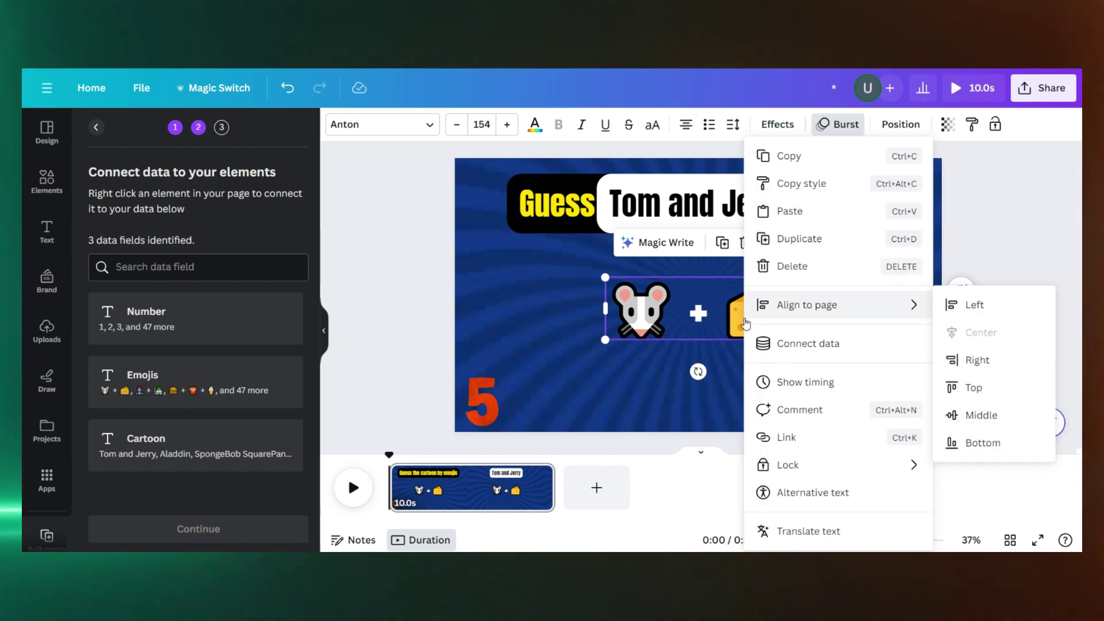
pyautogui.click(771, 343)
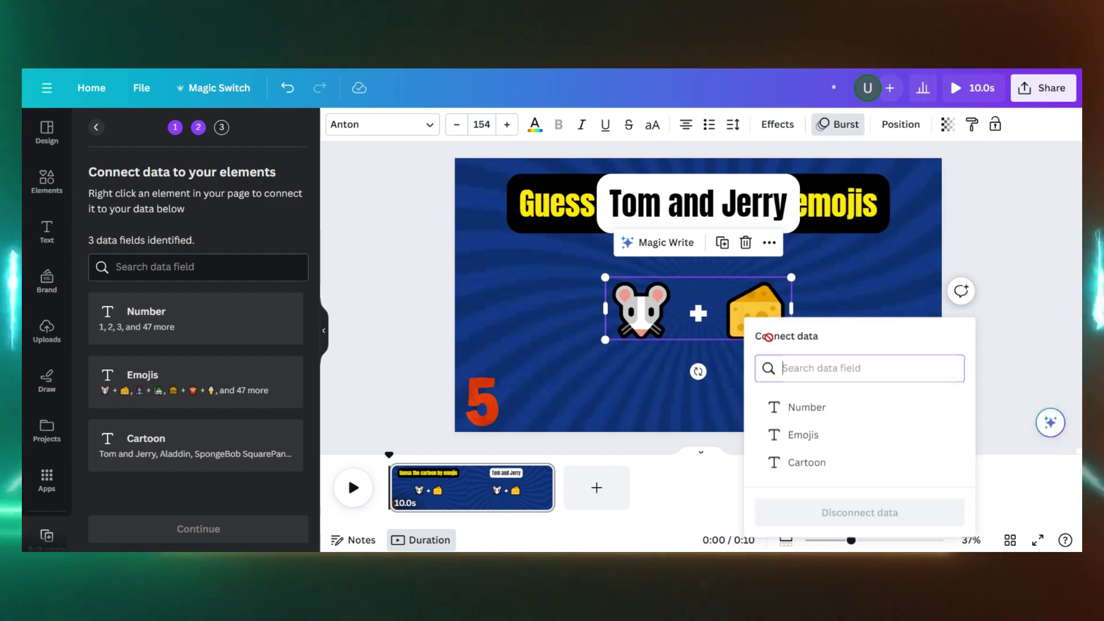
pyautogui.click(801, 435)
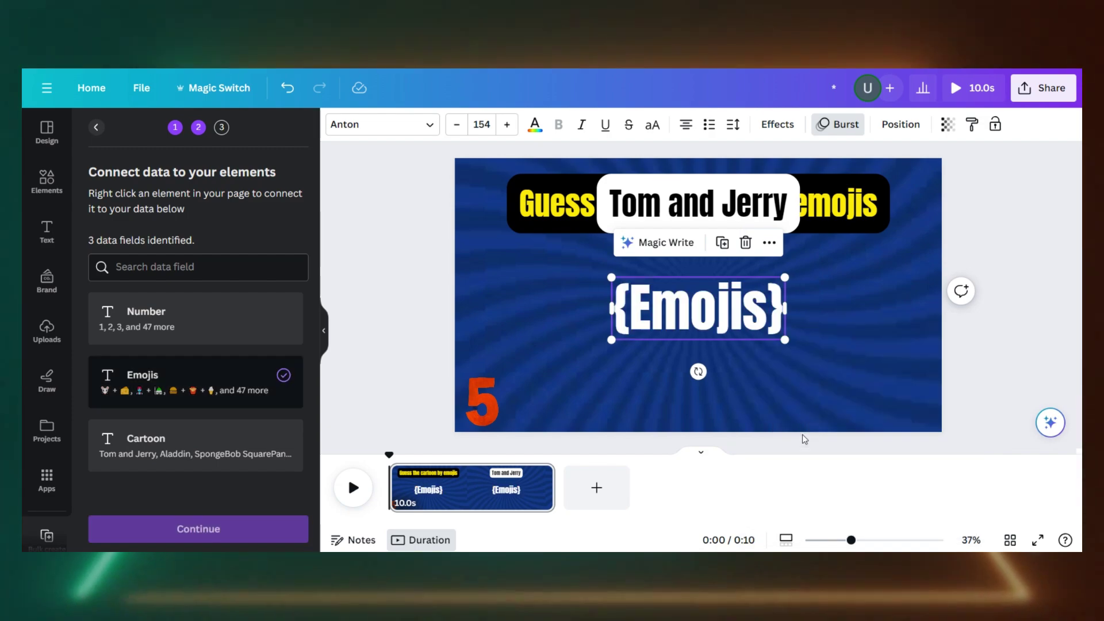
# Step: Connect the Tom and Jerry answer text to the Cartoon data field and deselect it
pyautogui.click(713, 205)
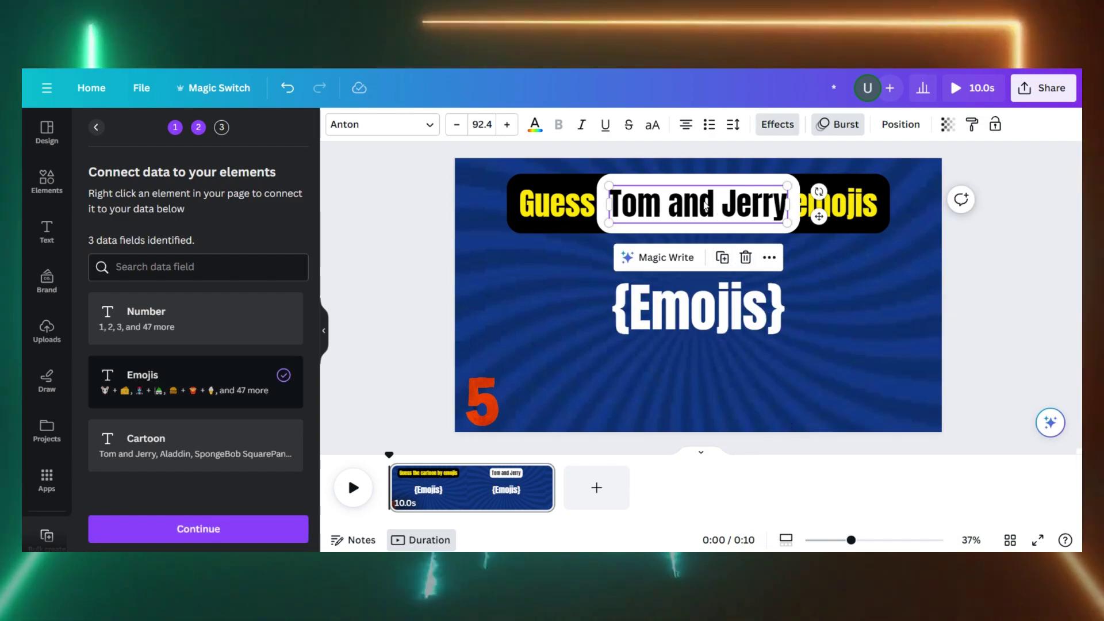
pyautogui.rightClick(705, 206)
pyautogui.click(739, 344)
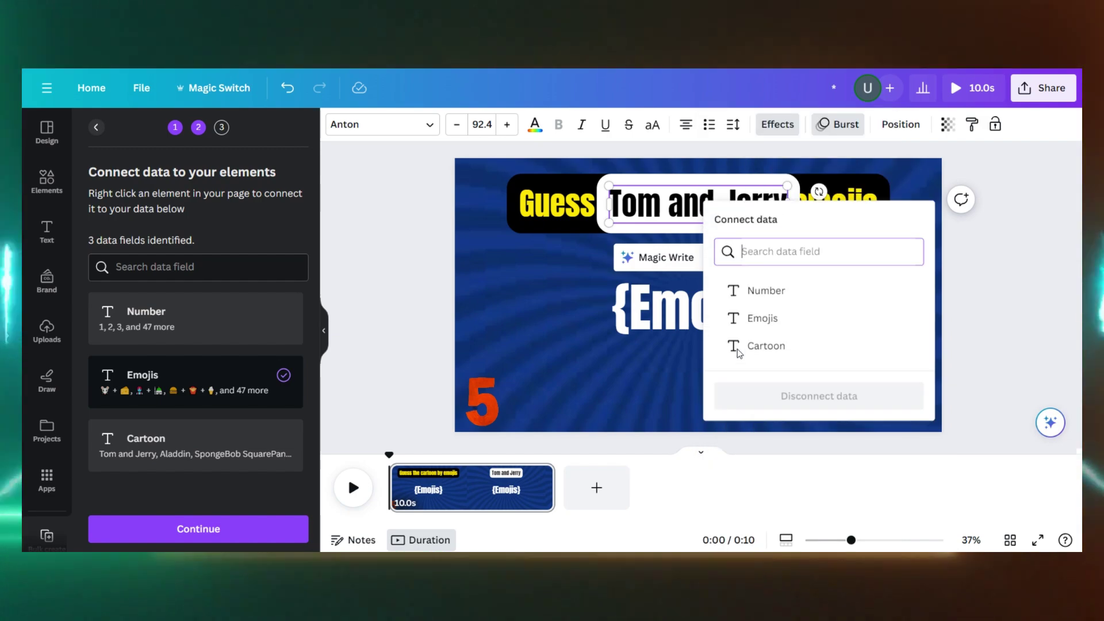
pyautogui.click(763, 348)
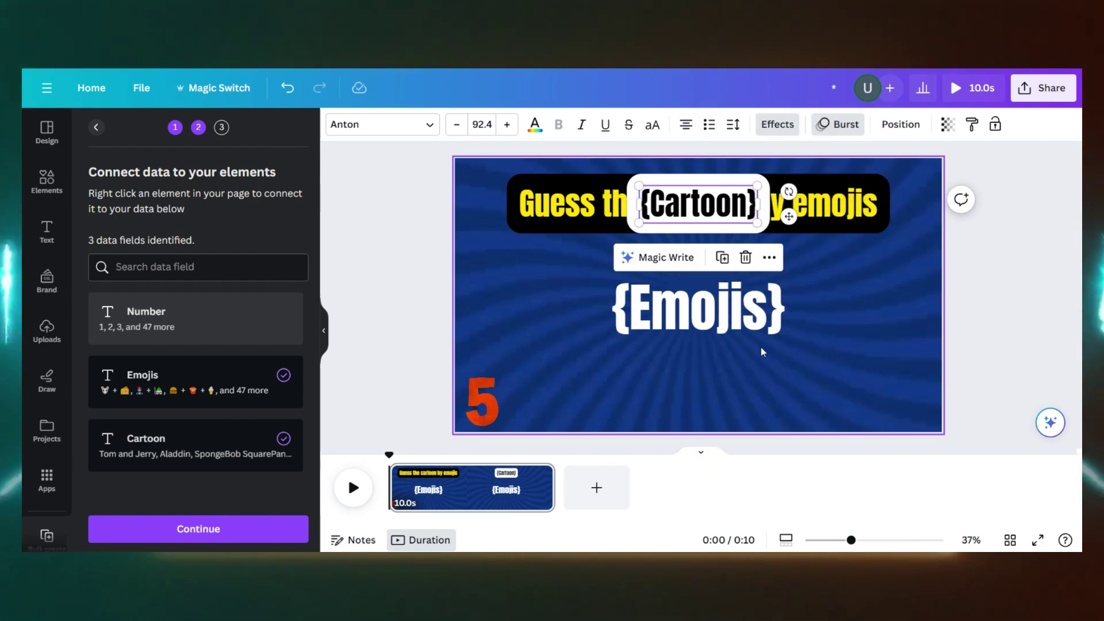
pyautogui.click(577, 371)
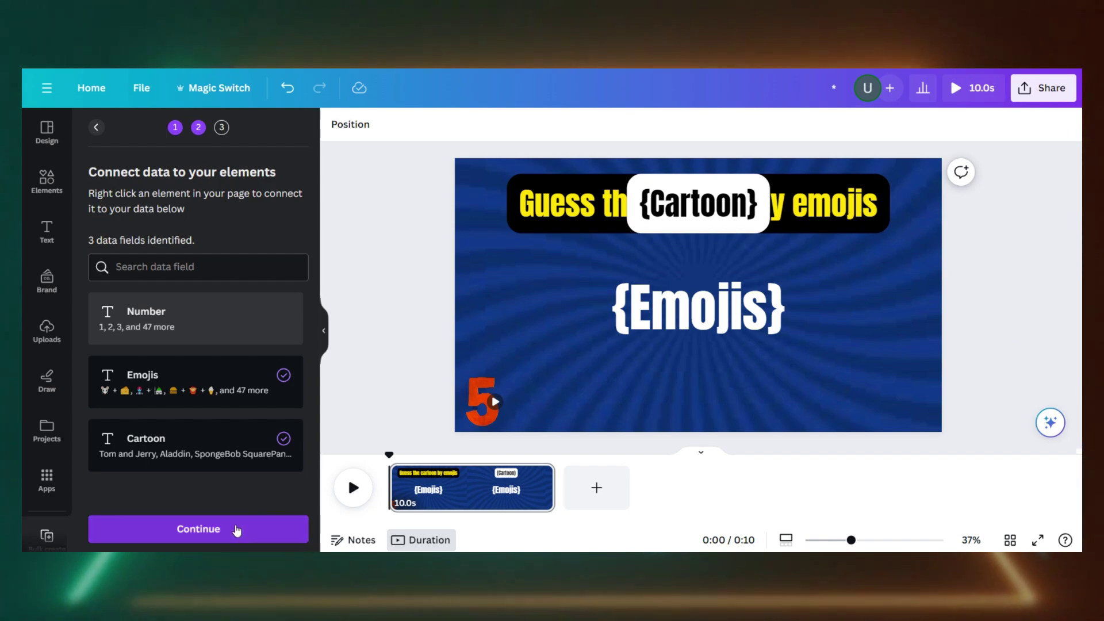
# Step: Generate the quiz pages from the connected data and play the new bulk design to check several riddles
pyautogui.click(236, 529)
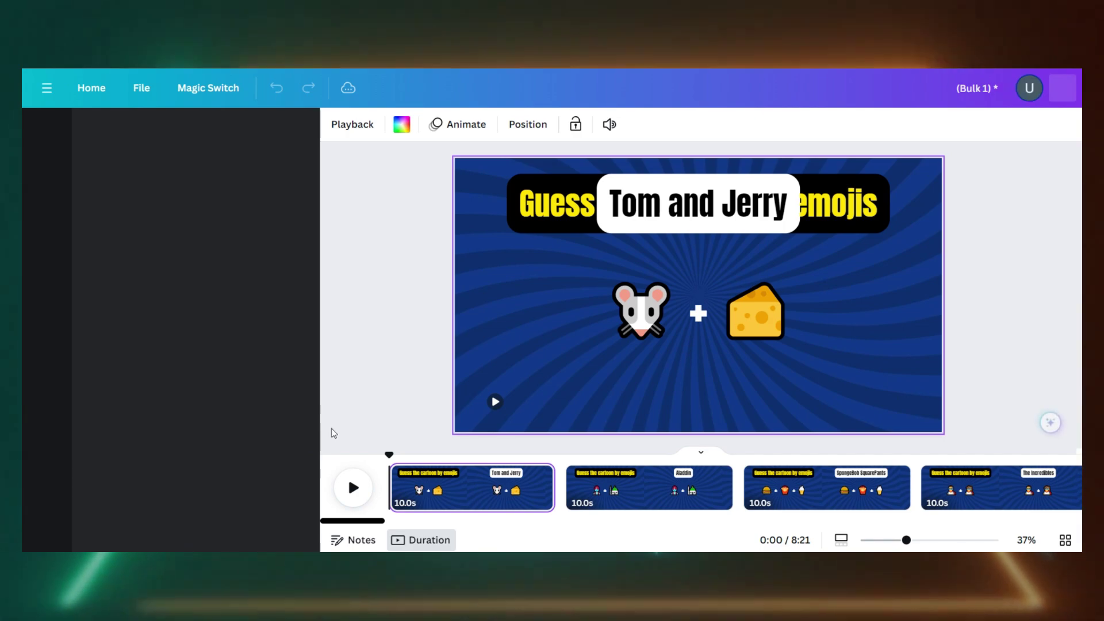
pyautogui.click(353, 488)
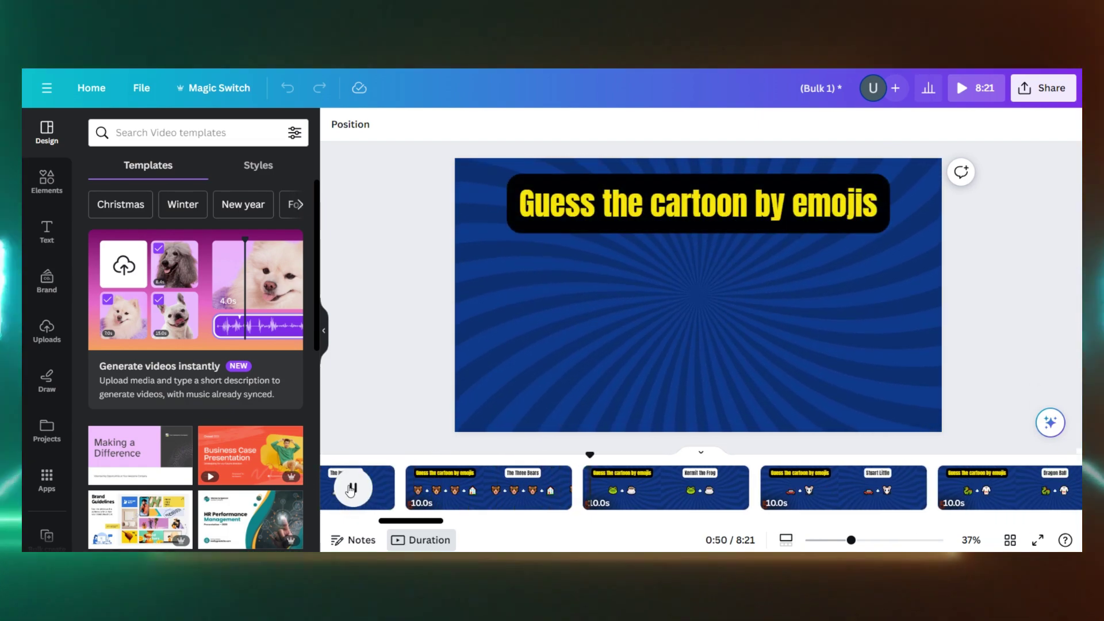
pyautogui.click(351, 489)
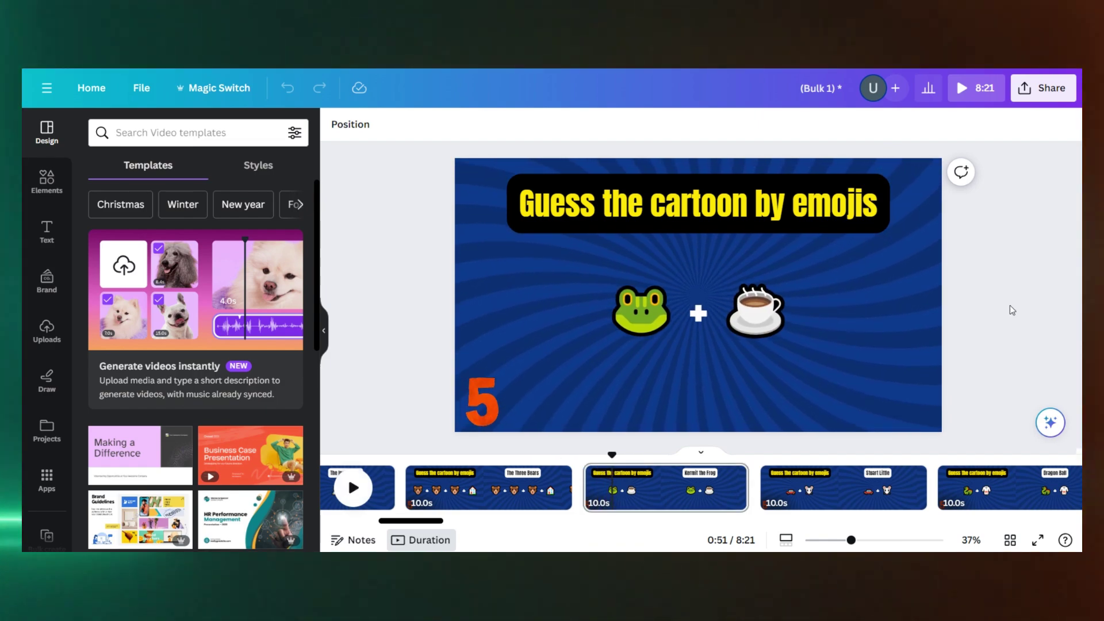
# Step: Download all 50 pages as MP4 video at 1080p (HD), with pages as separate files
pyautogui.click(1045, 102)
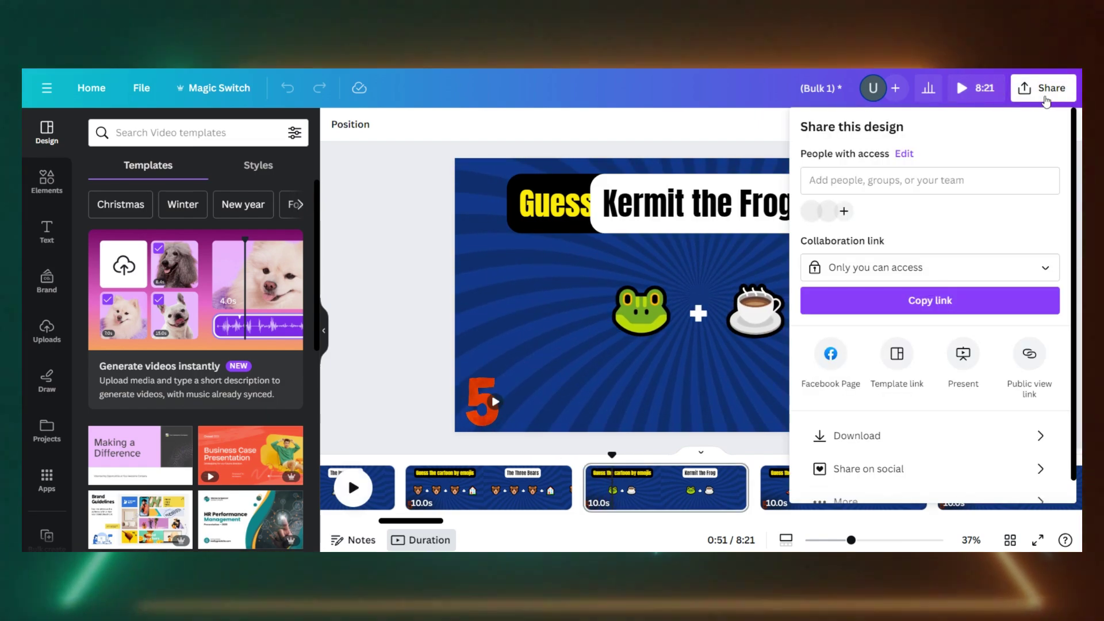
pyautogui.click(842, 419)
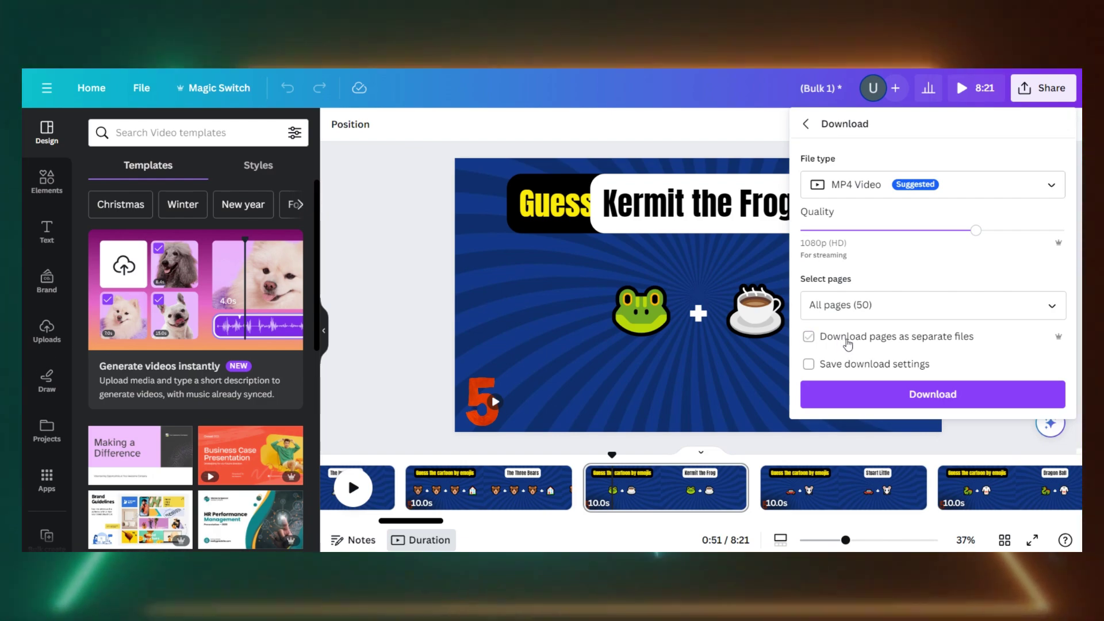
pyautogui.click(846, 339)
pyautogui.click(932, 394)
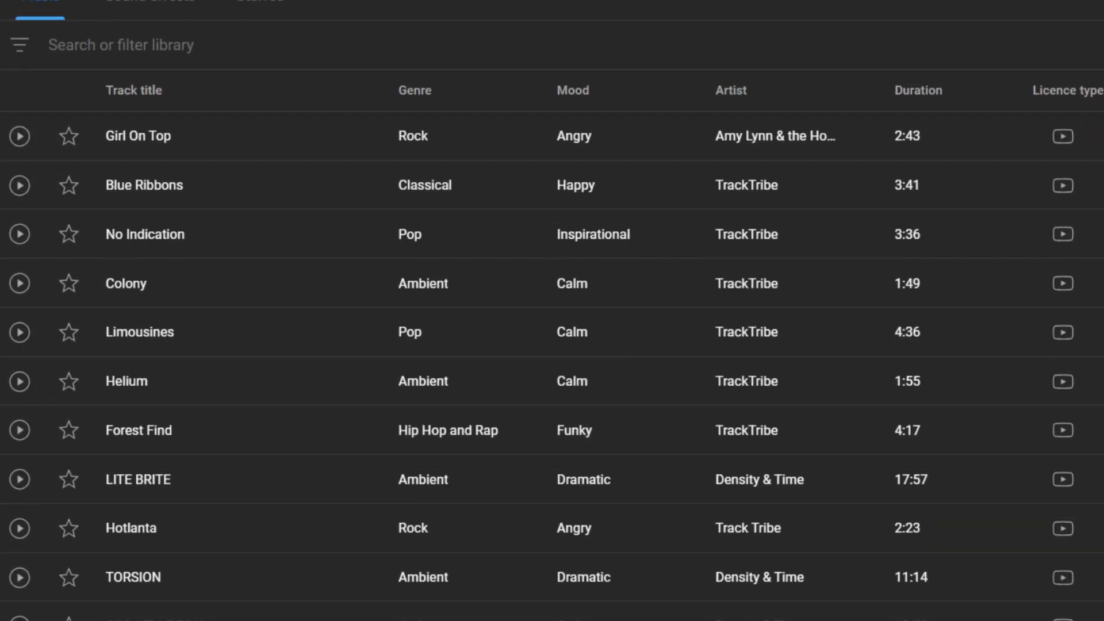
pyautogui.scroll(-5, 552, 345)
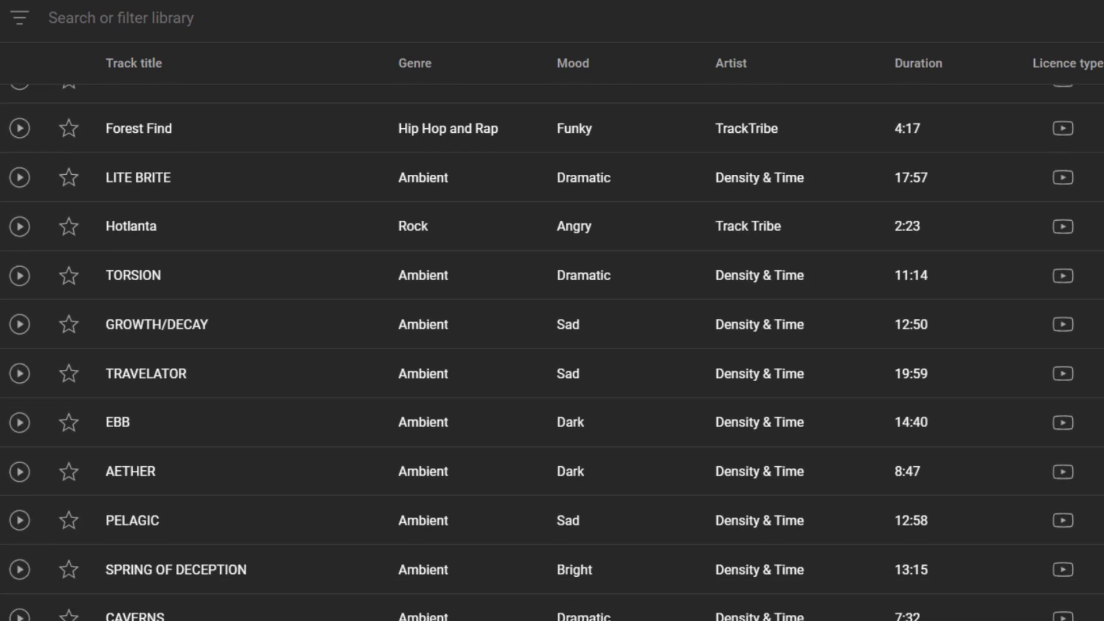
pyautogui.scroll(-5, 552, 345)
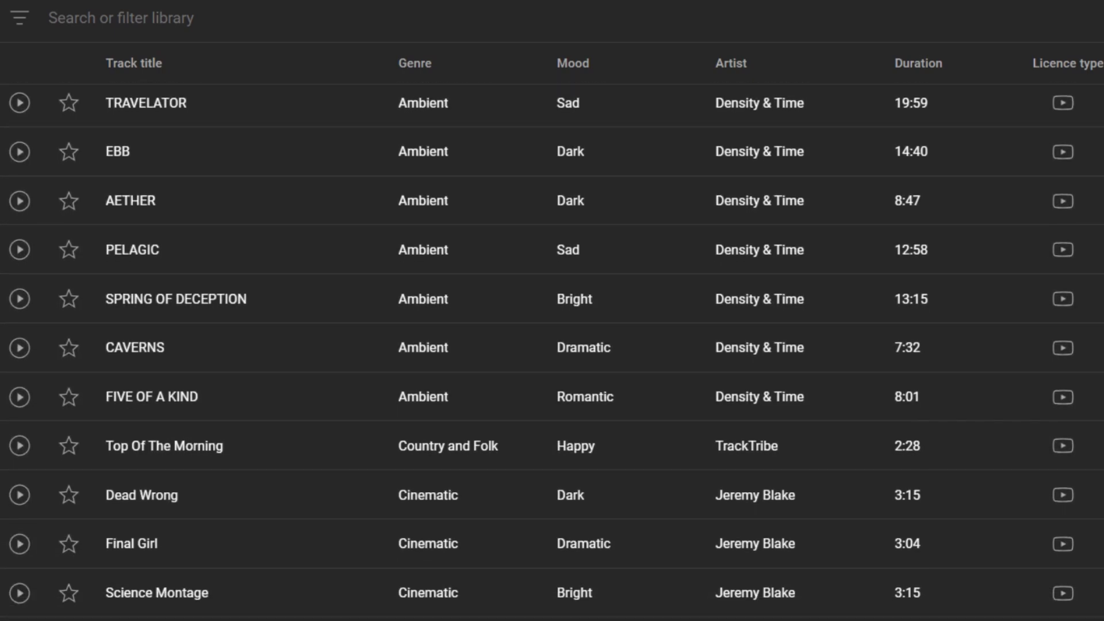
pyautogui.scroll(-3, 552, 345)
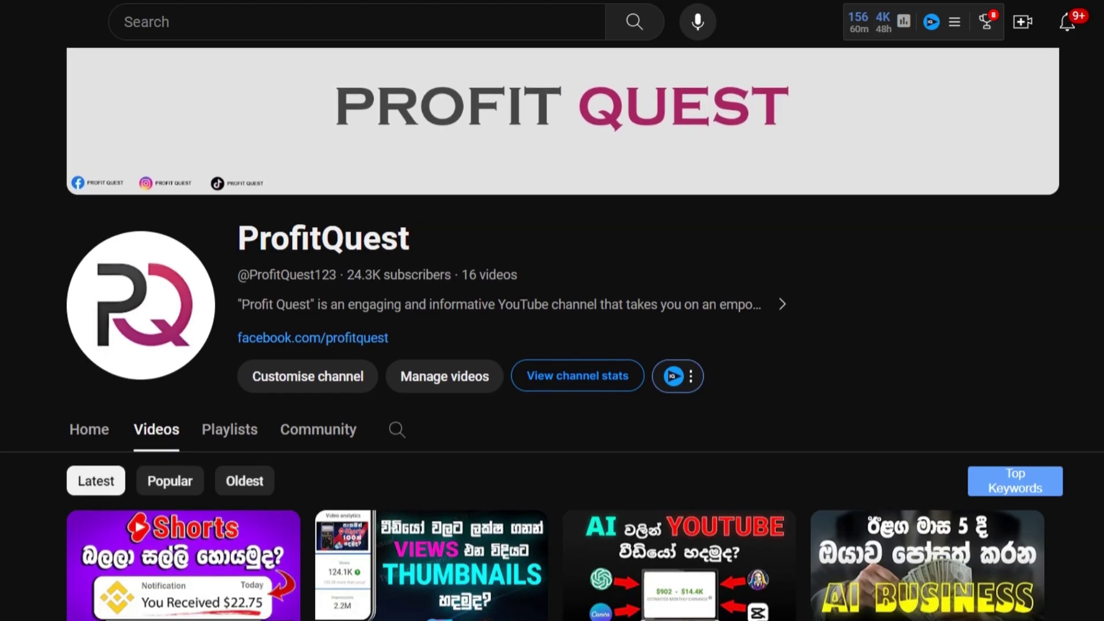
pyautogui.scroll(-1, 552, 334)
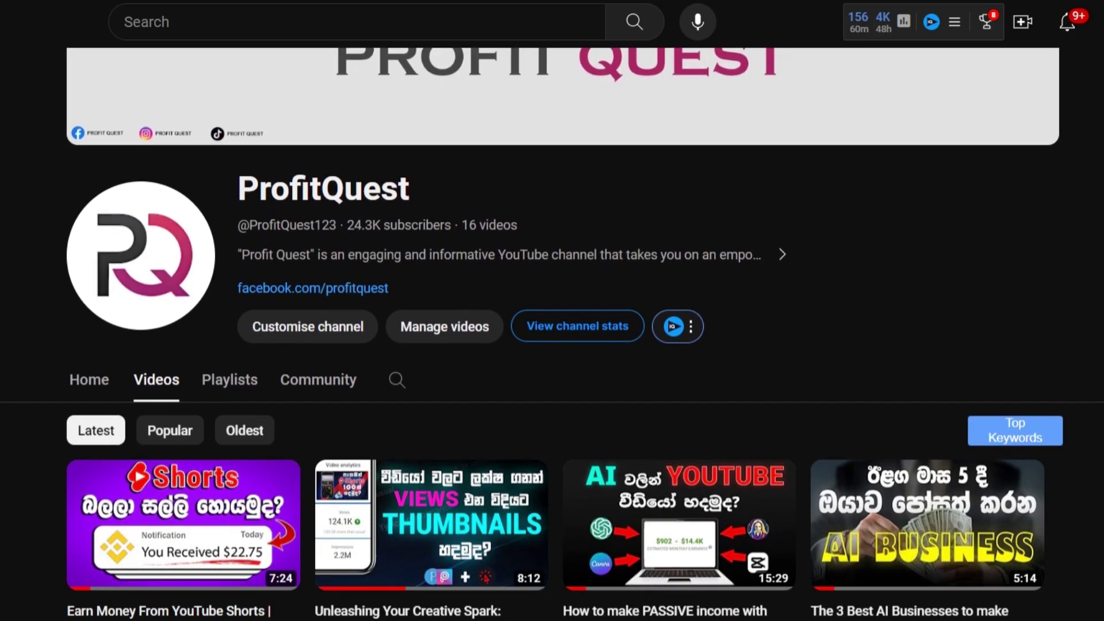
pyautogui.scroll(-4, 552, 333)
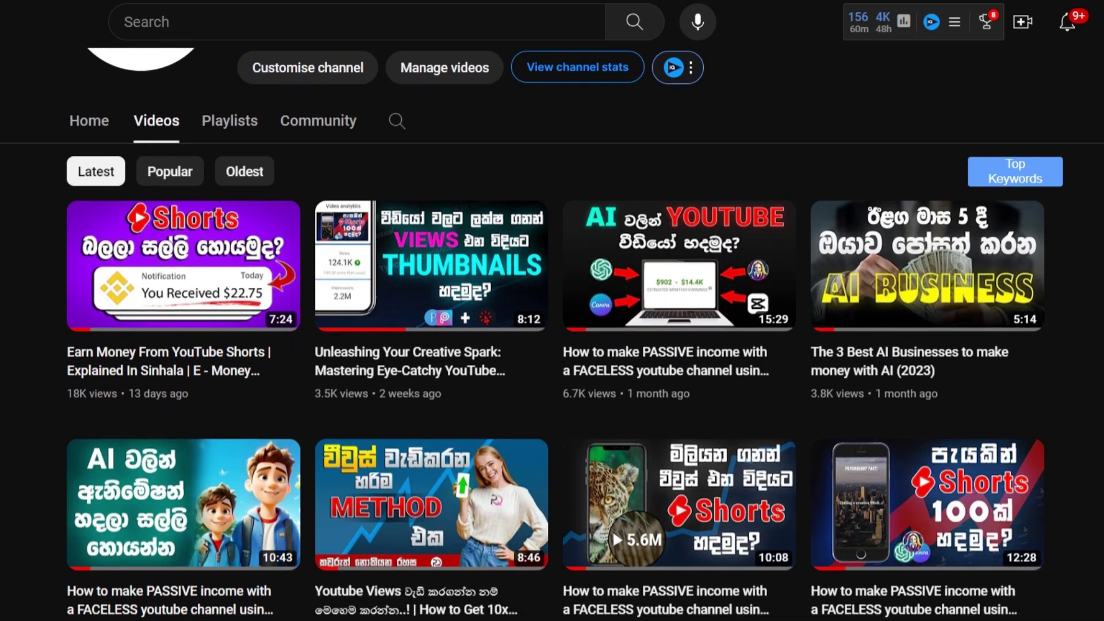
pyautogui.scroll(-3, 552, 334)
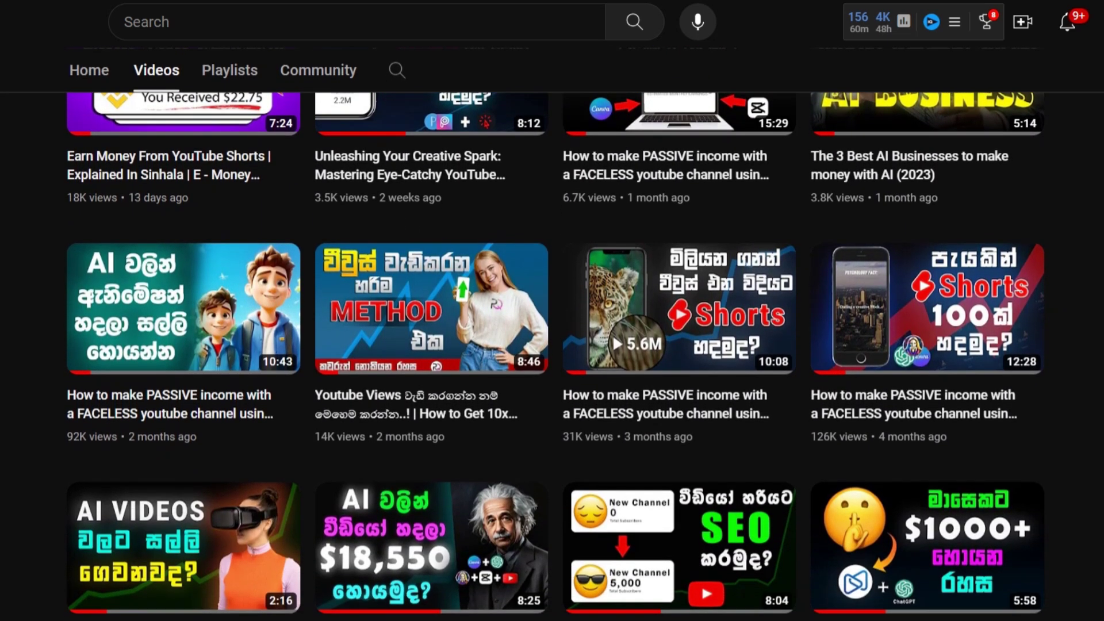